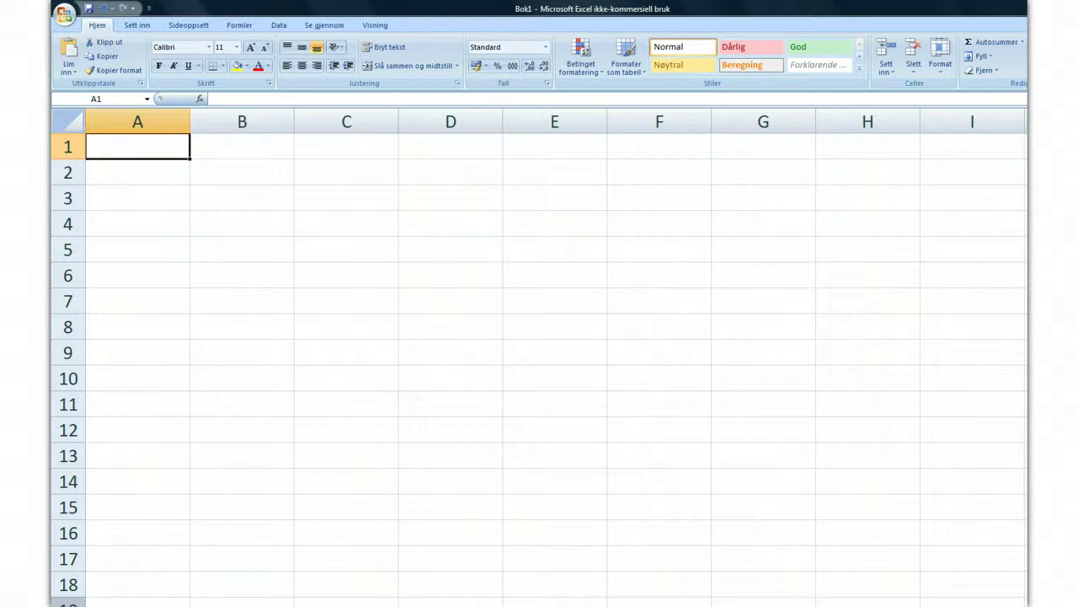
Enter the heading Inntekter in A1 and the income row Lønn with 1500 in A2:B2.
type("Inntekter")
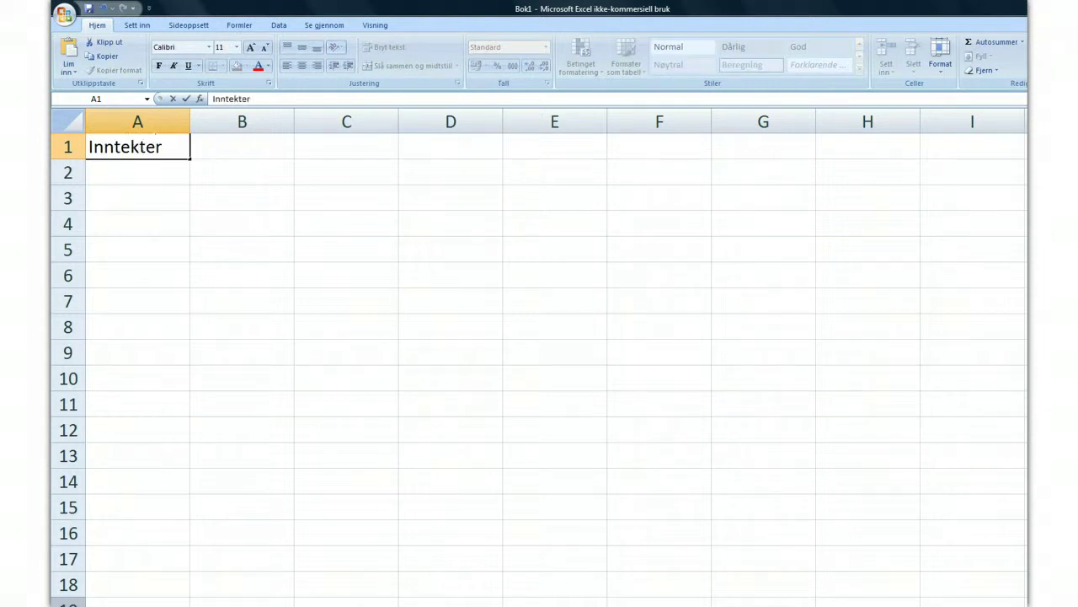
left_click(161, 173)
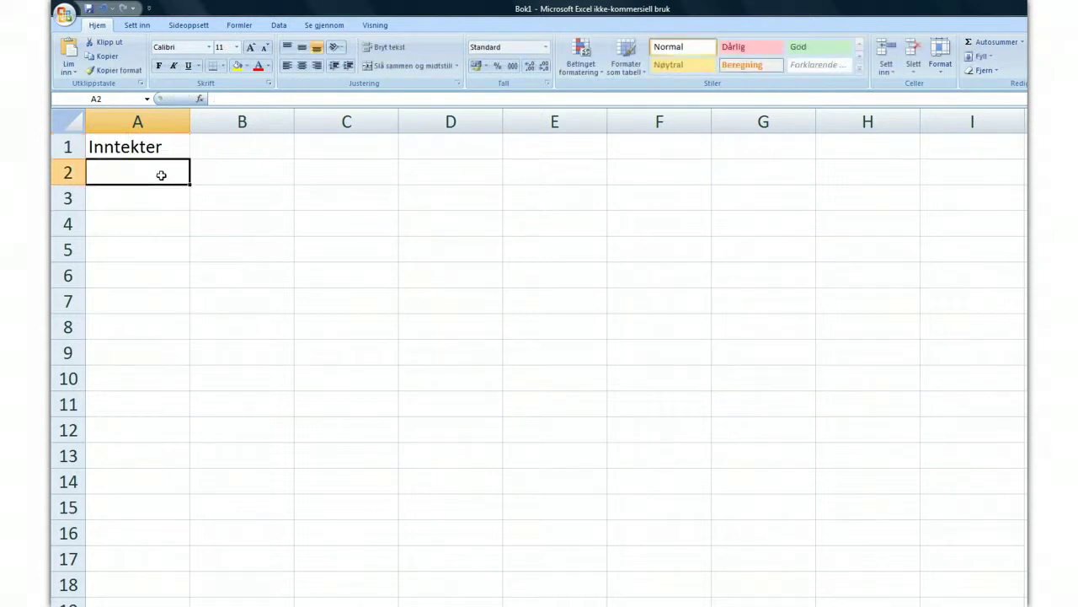
type("Lø")
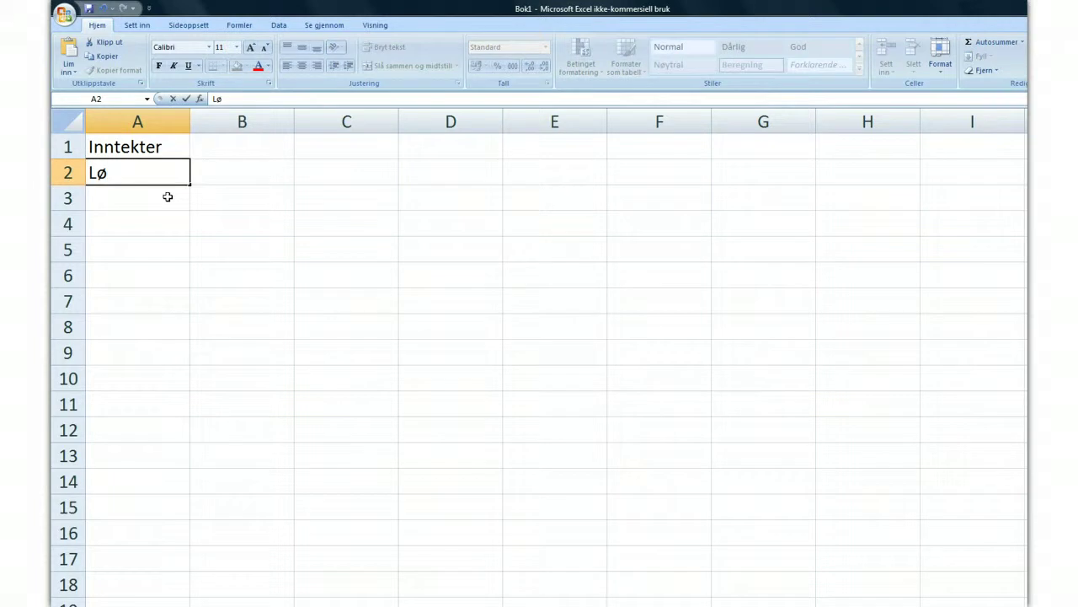
type("nn")
key("Tab")
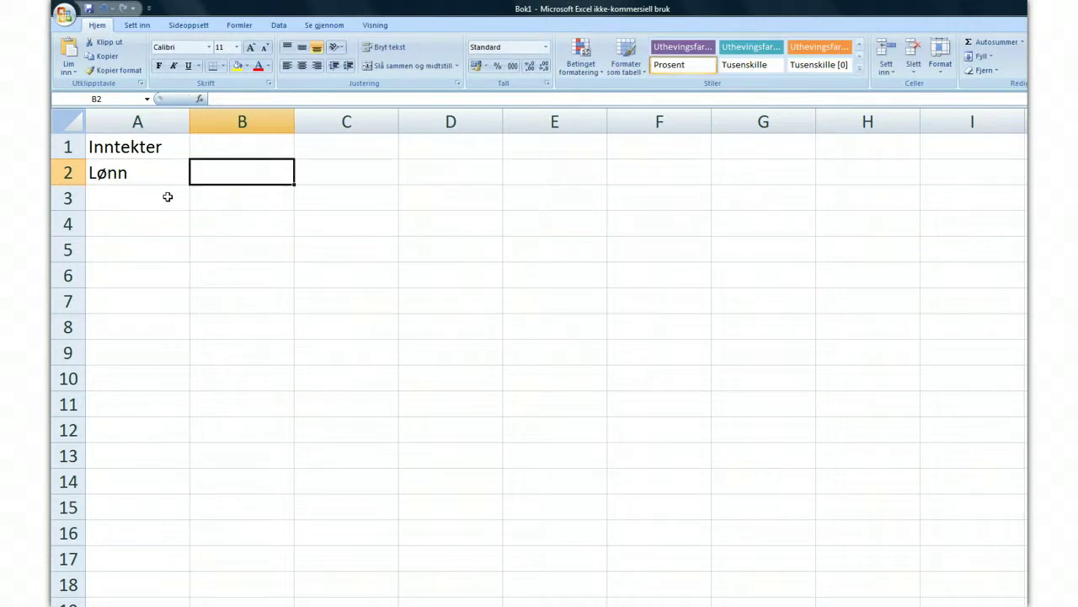
type("1500")
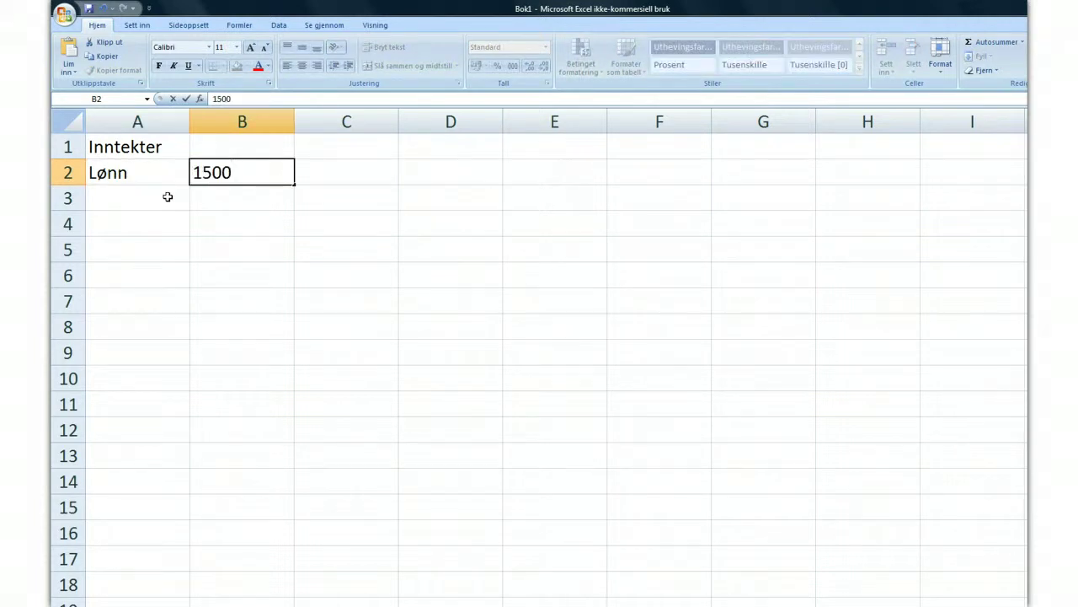
key("Return")
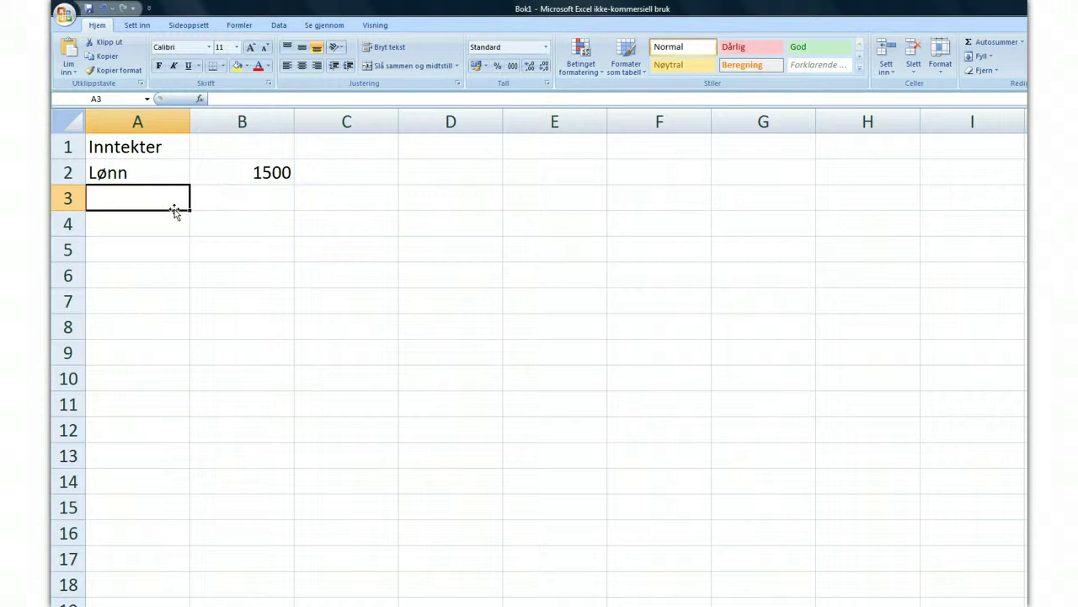
Add the income row ukepenger with the amount 400 in A3:B3.
type("ukepenger")
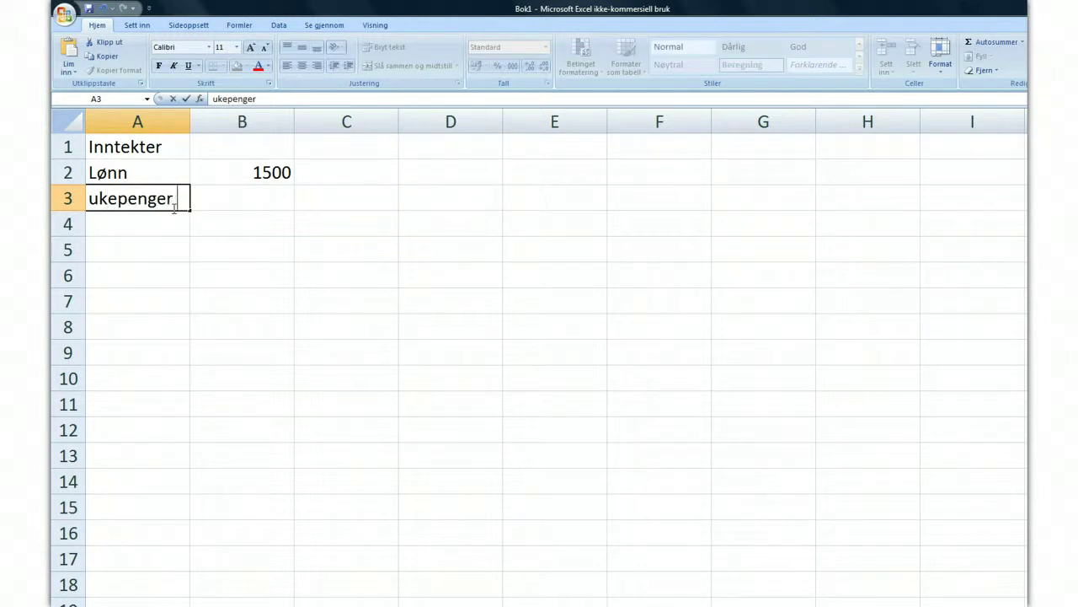
key("Tab")
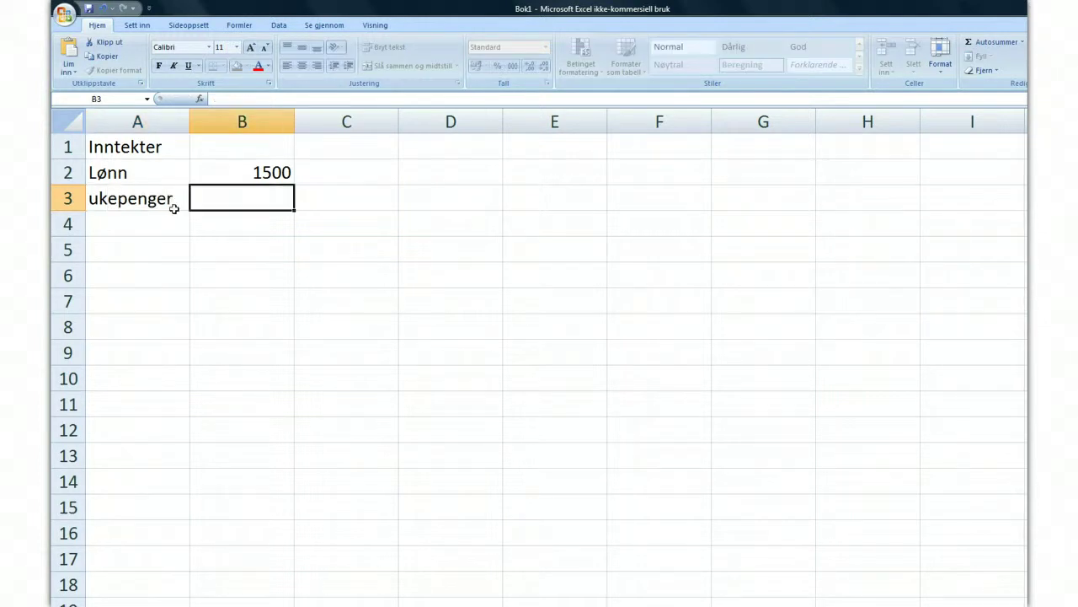
type("400")
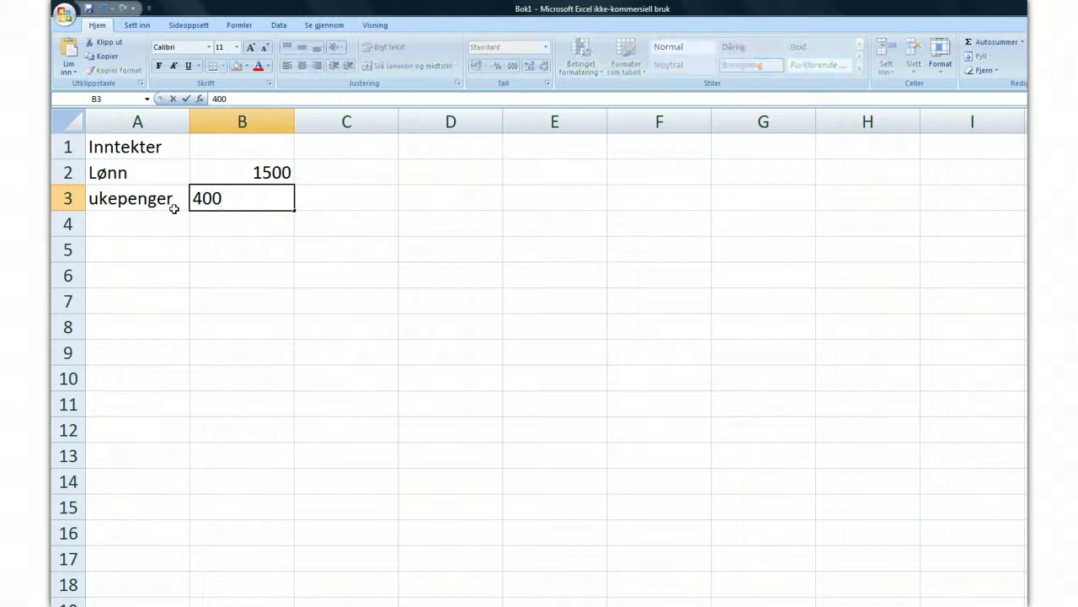
key("Return")
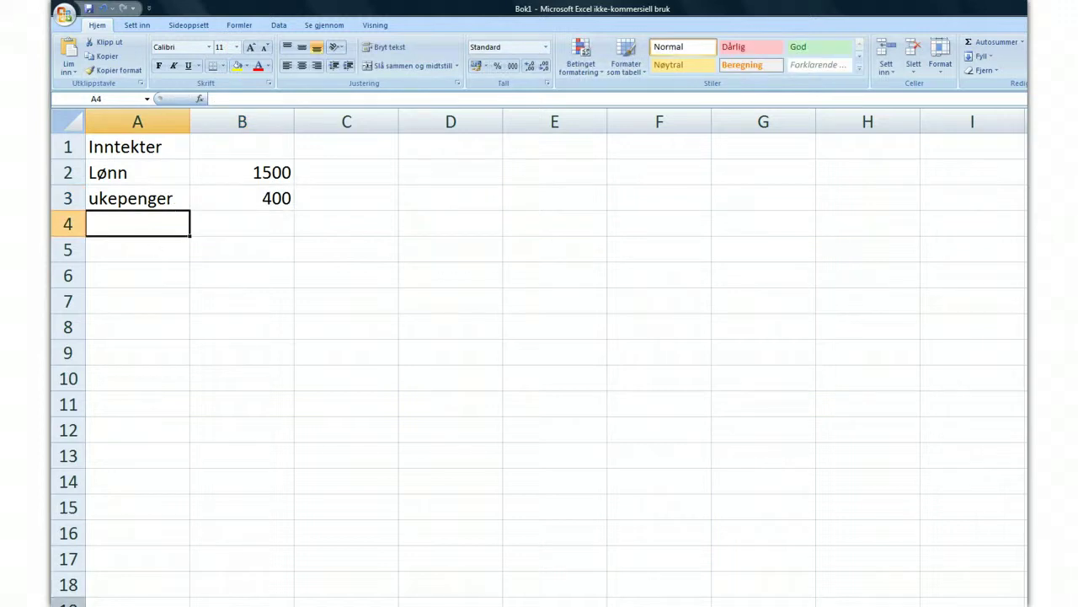
Label A8 as Total and sum the income range B2:B7 in B8 with AutoSum.
left_click(116, 331)
type("Total")
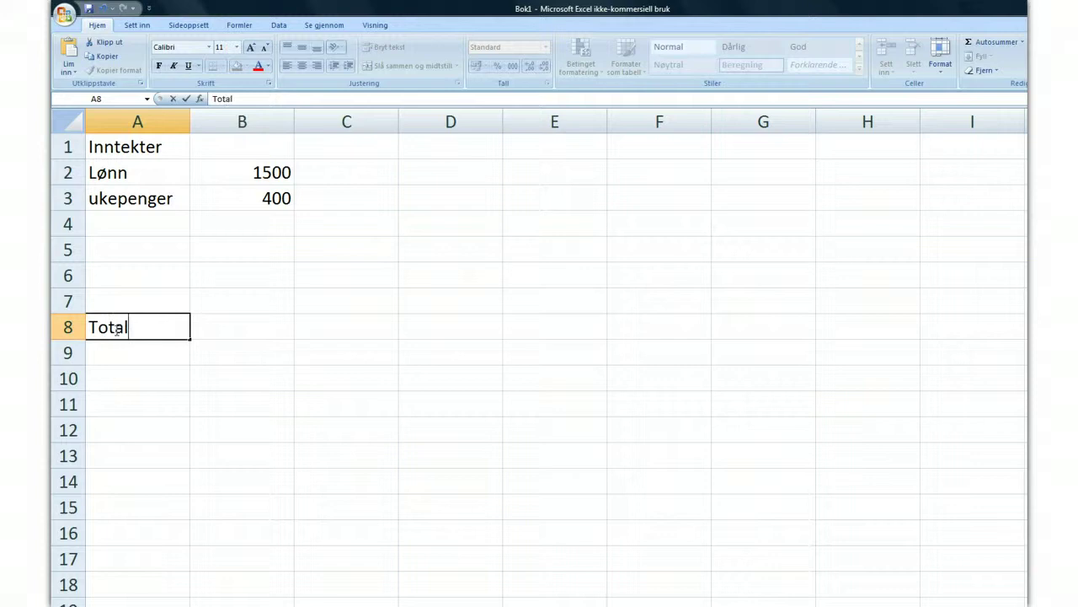
key("Tab")
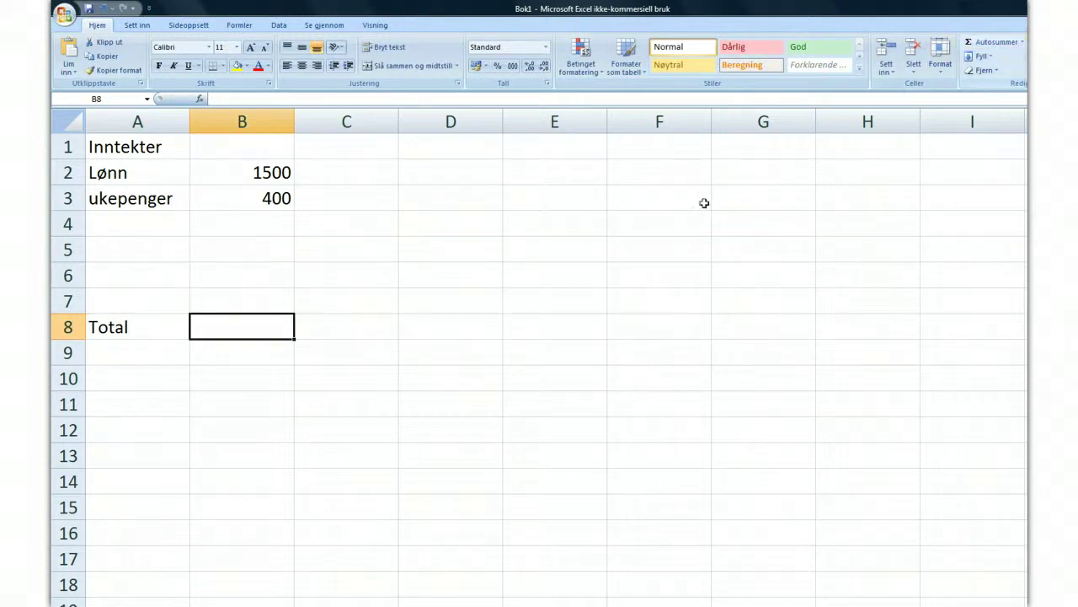
left_click(986, 44)
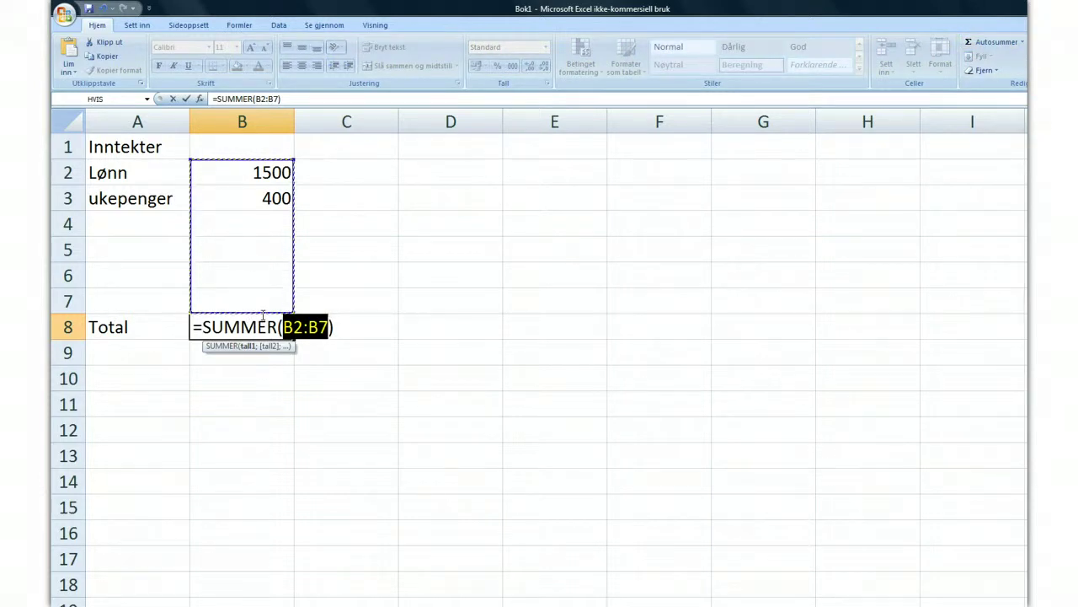
key("Return")
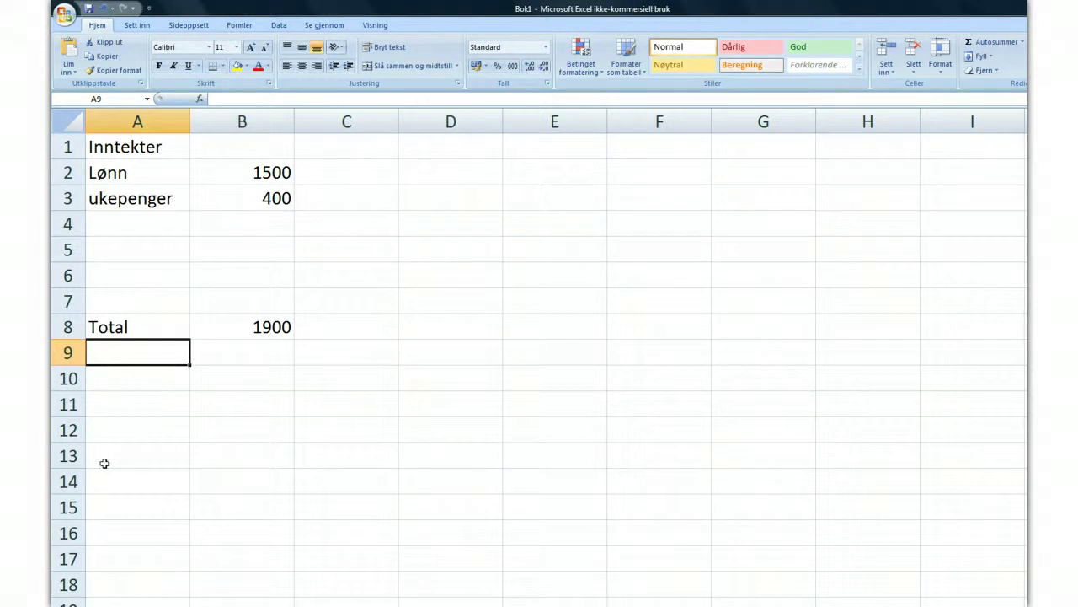
Change the label in A8 to Total inntekt and widen column A slightly to fit it.
double_click(169, 327)
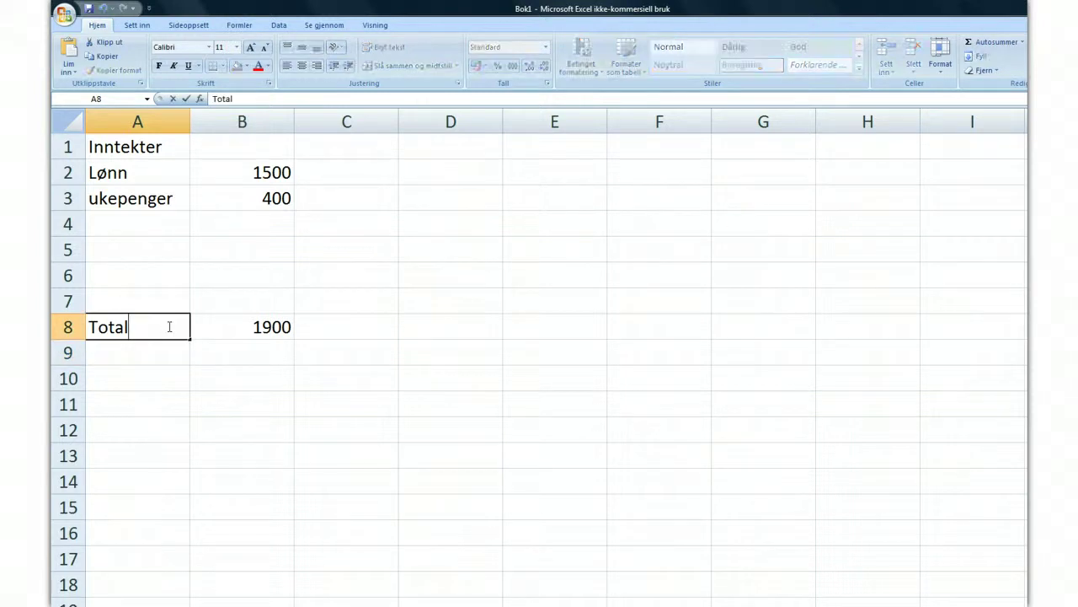
type("inntekt")
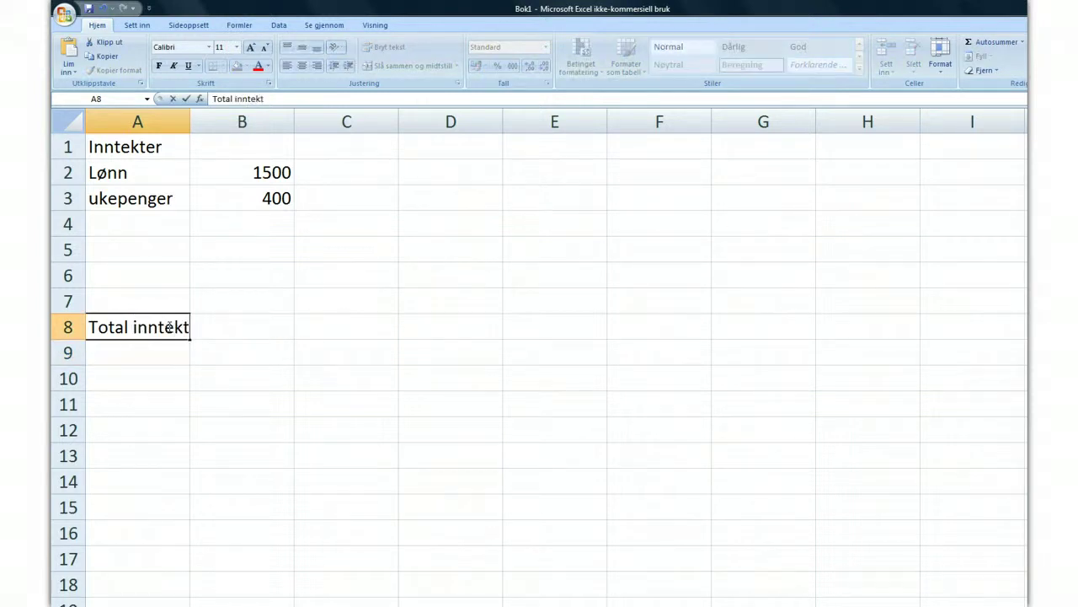
key("Return")
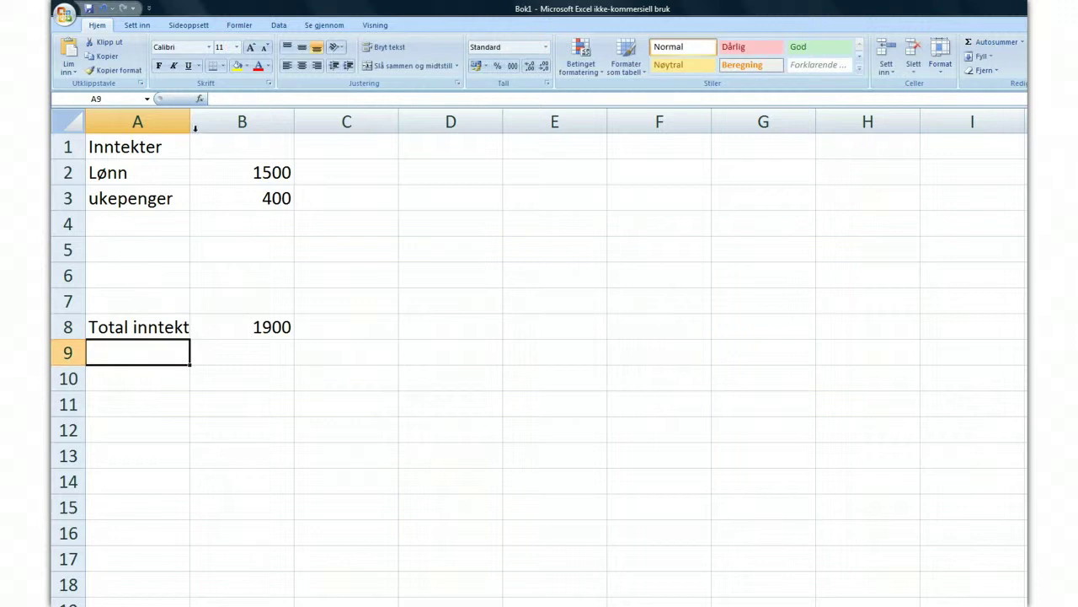
left_click_drag(193, 123, 199, 123)
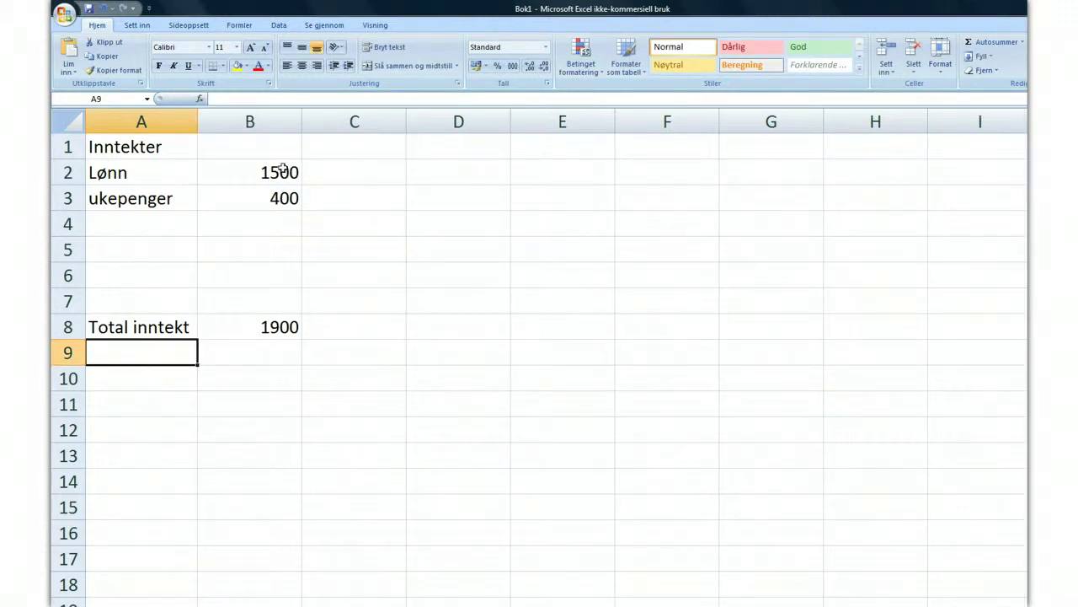
Format the income amounts in B2:B8 with the Regnskap number format.
left_click_drag(282, 169, 278, 326)
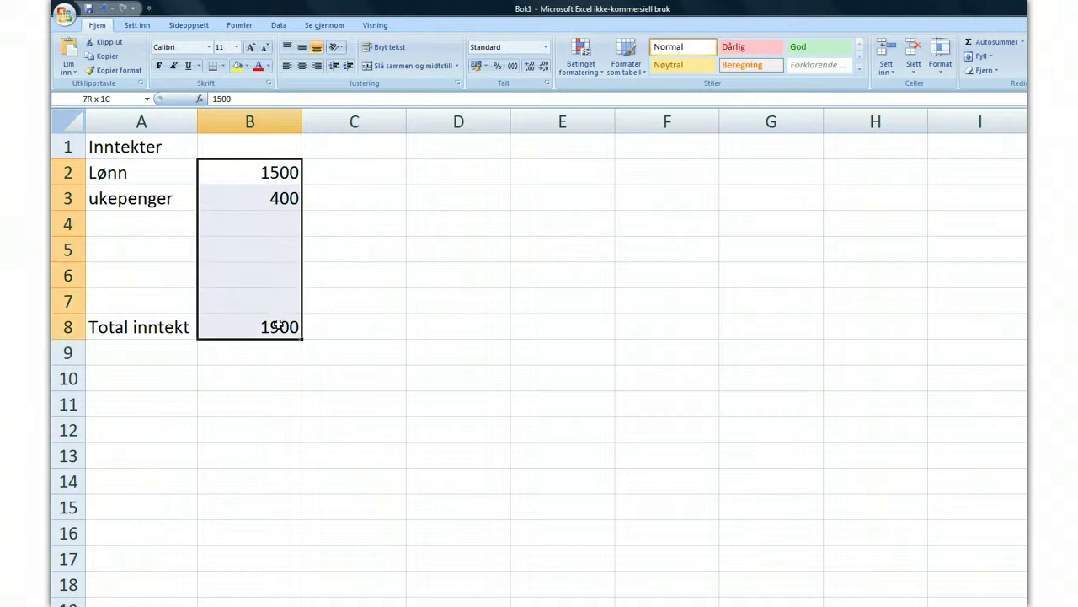
left_click(546, 47)
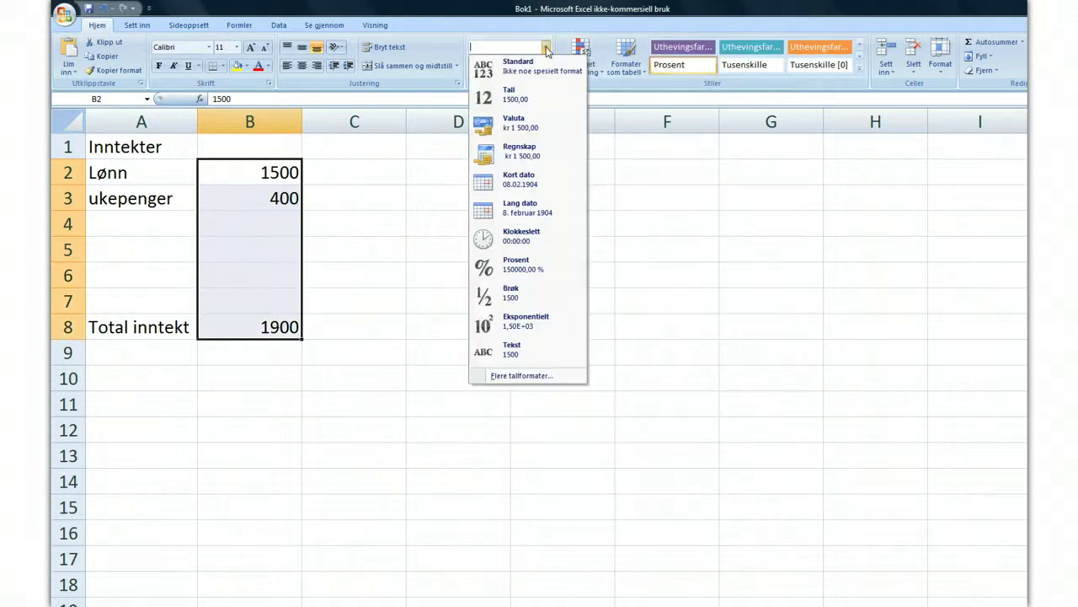
left_click(533, 152)
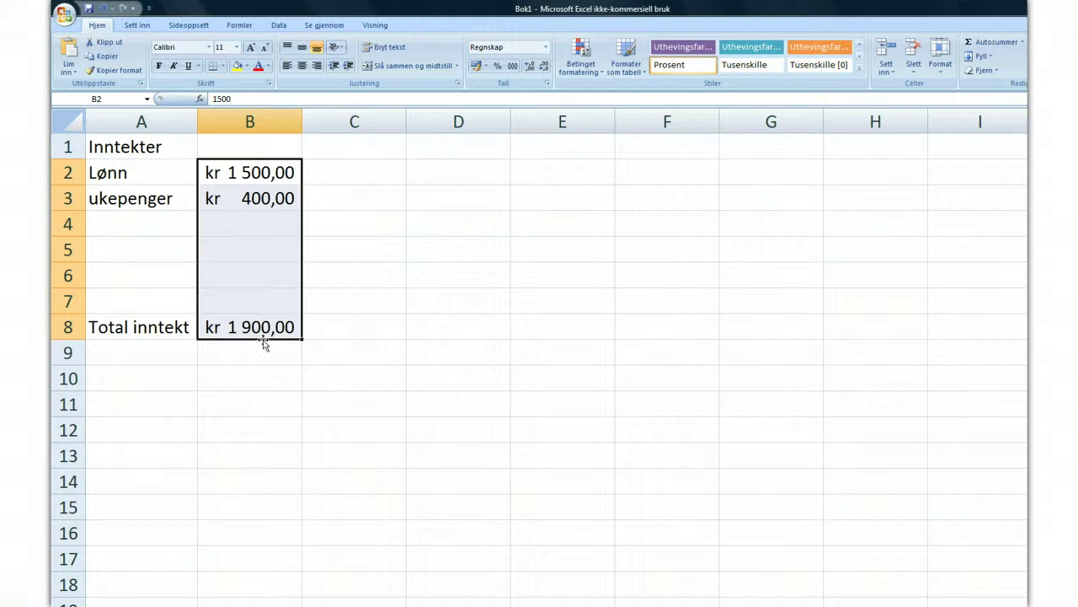
left_click(354, 404)
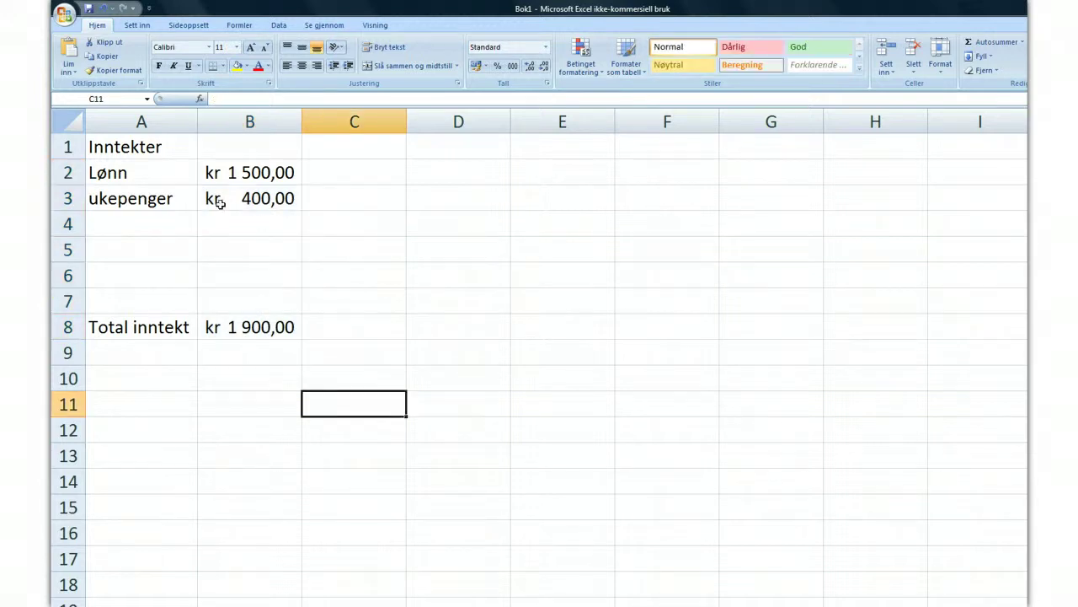
Enter the heading Utgifter in D1 and the expense row Godteri with 400 in D2:E2.
left_click(442, 151)
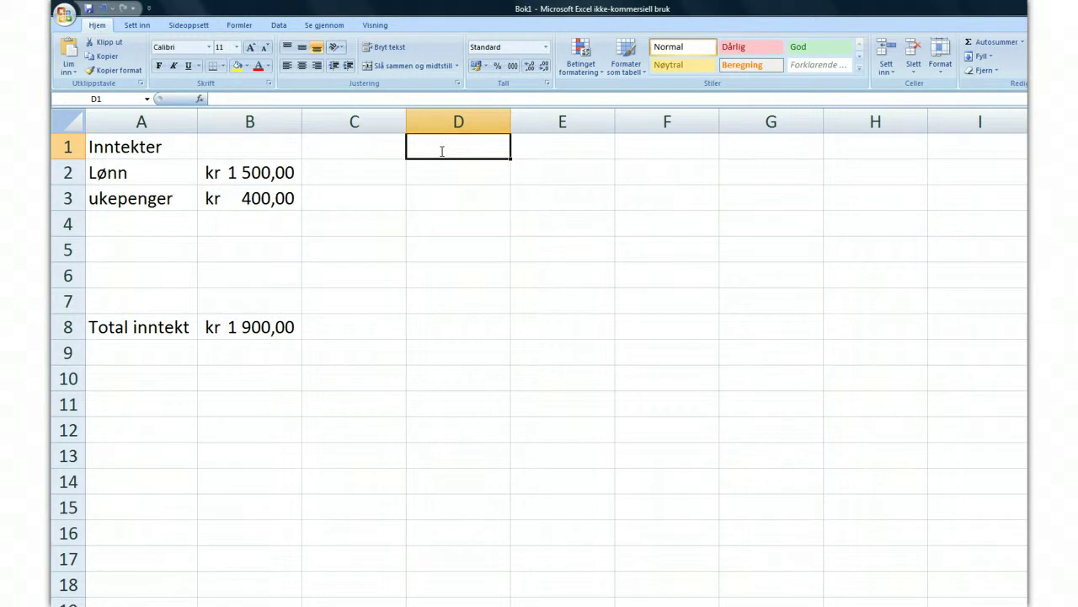
type("Utgi")
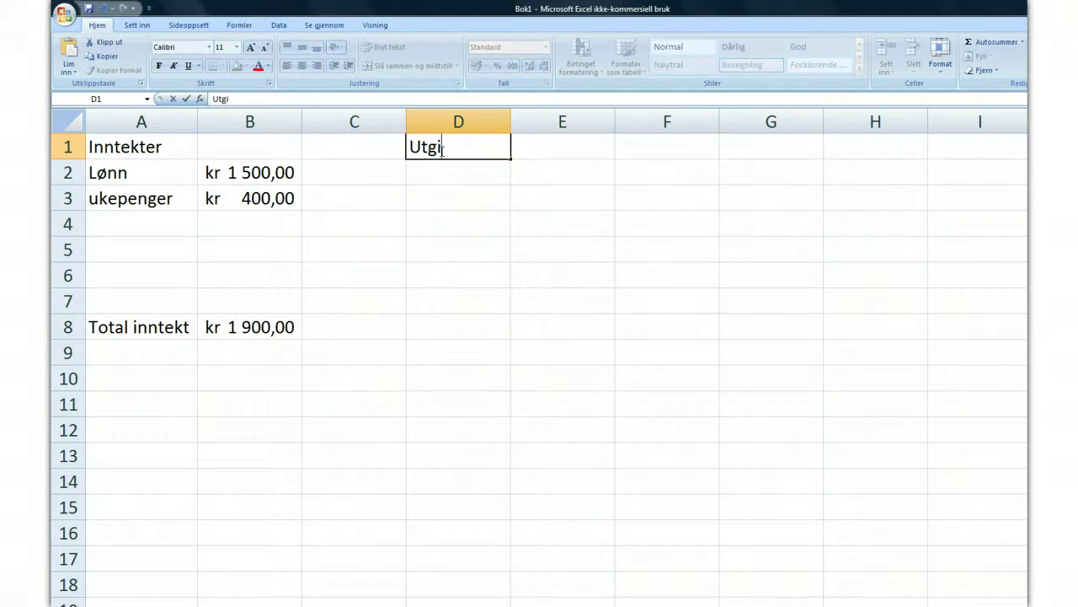
type("fter")
key("Tab")
left_click(461, 168)
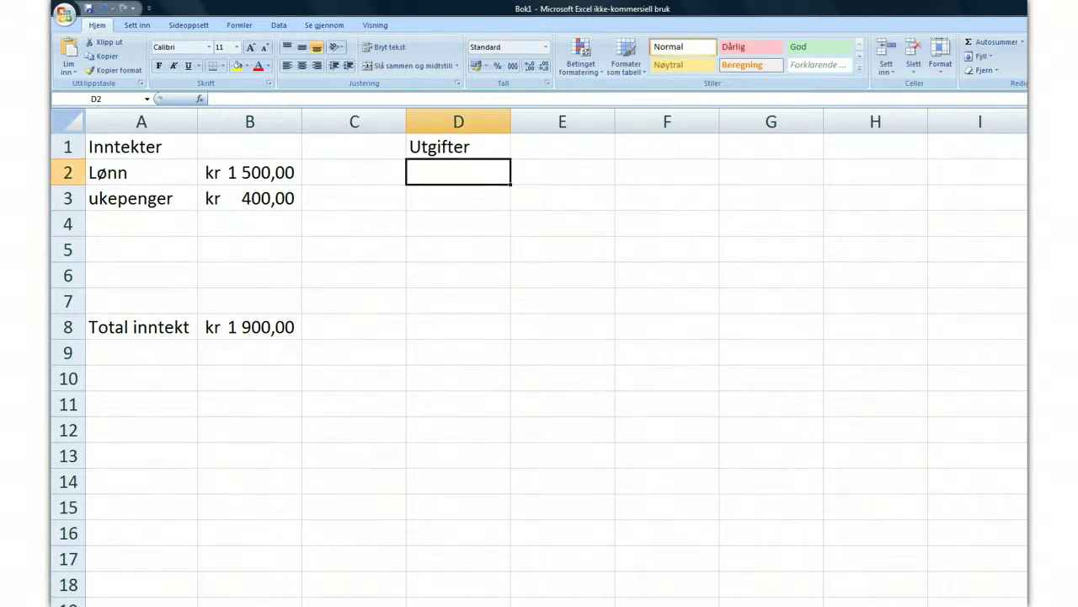
type("Godteri")
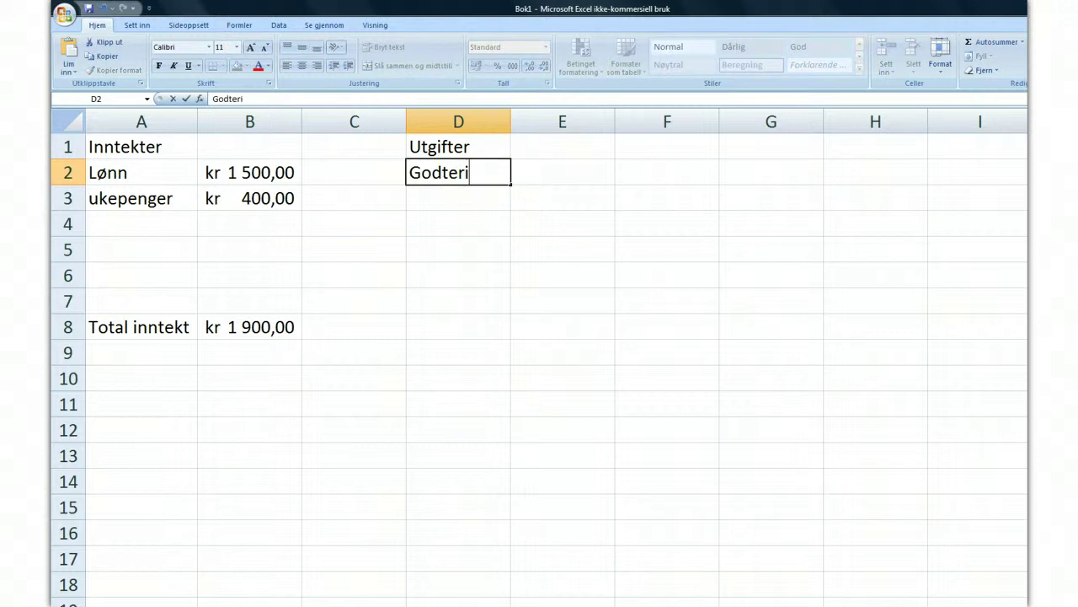
key("Tab")
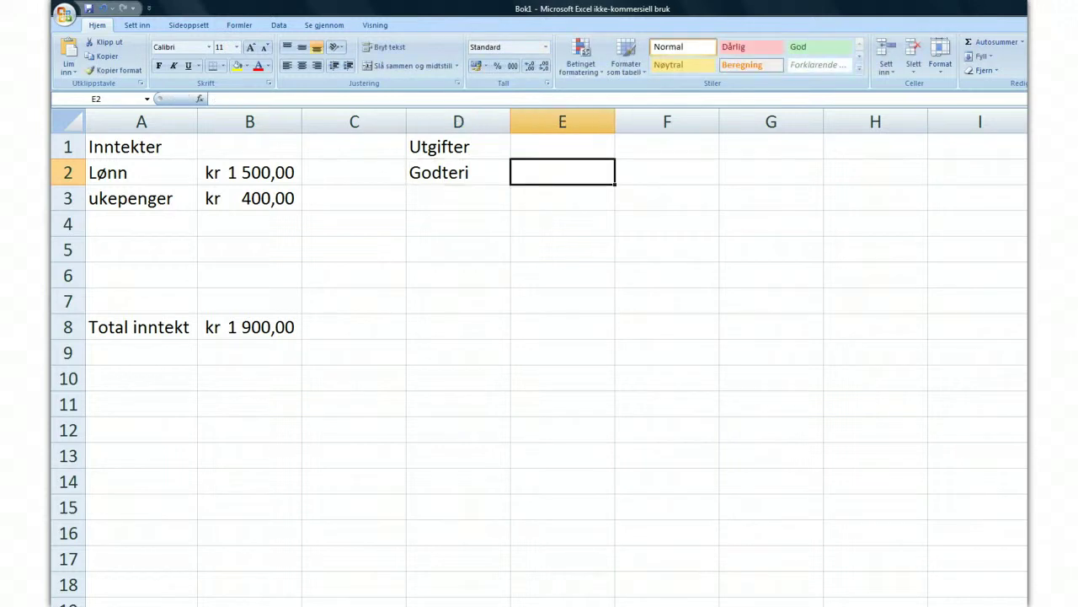
type("400")
key("Left")
key("Down")
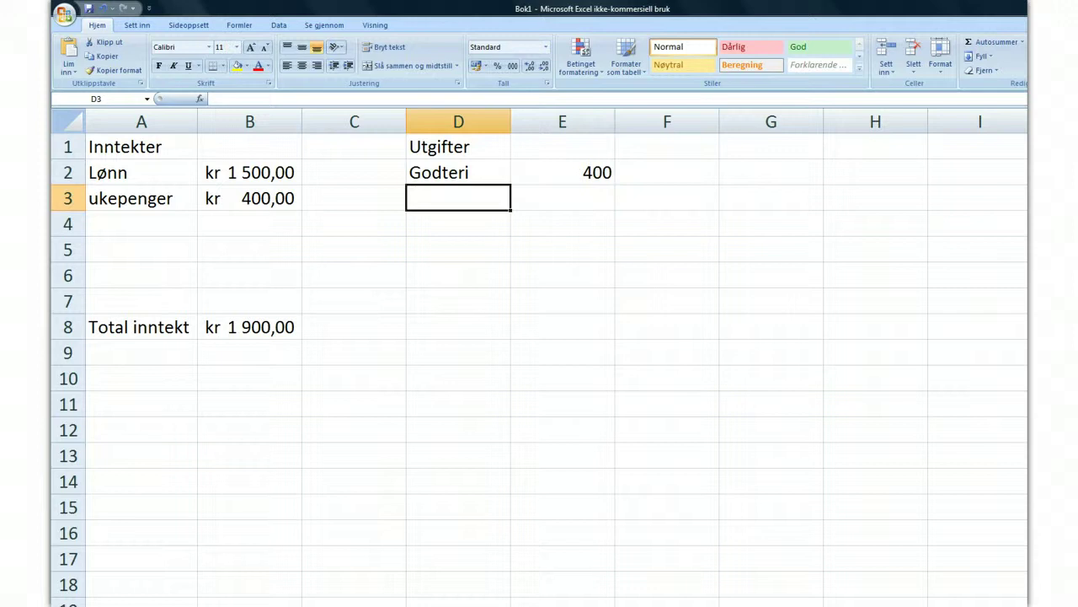
Add the expense rows Kino with 500 in D3:E3 and Klær with 800 in D4:E4.
type("Kino")
key("Tab")
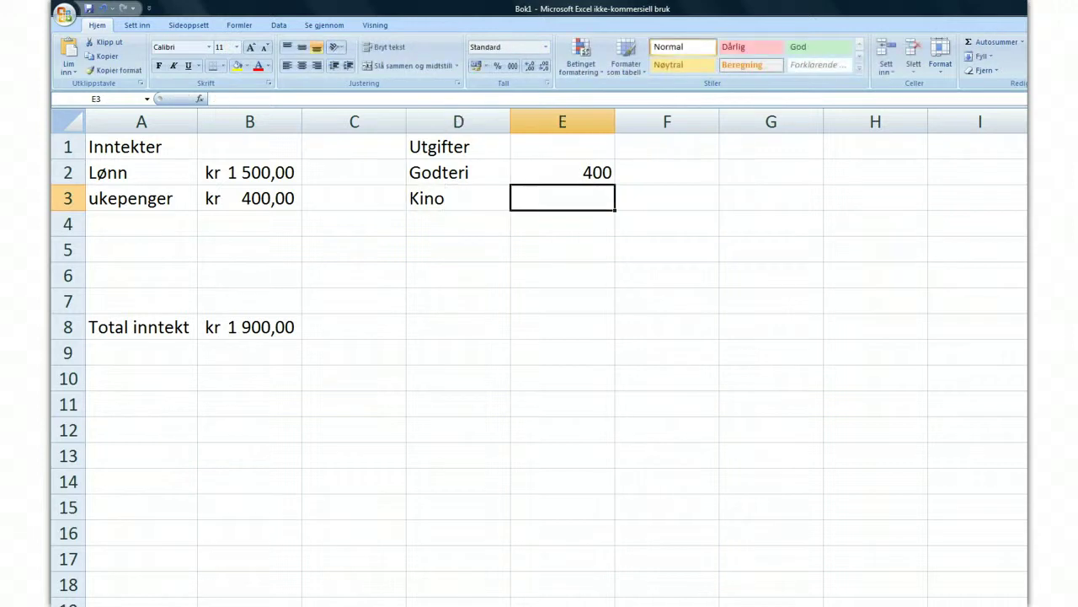
type("500")
key("Return")
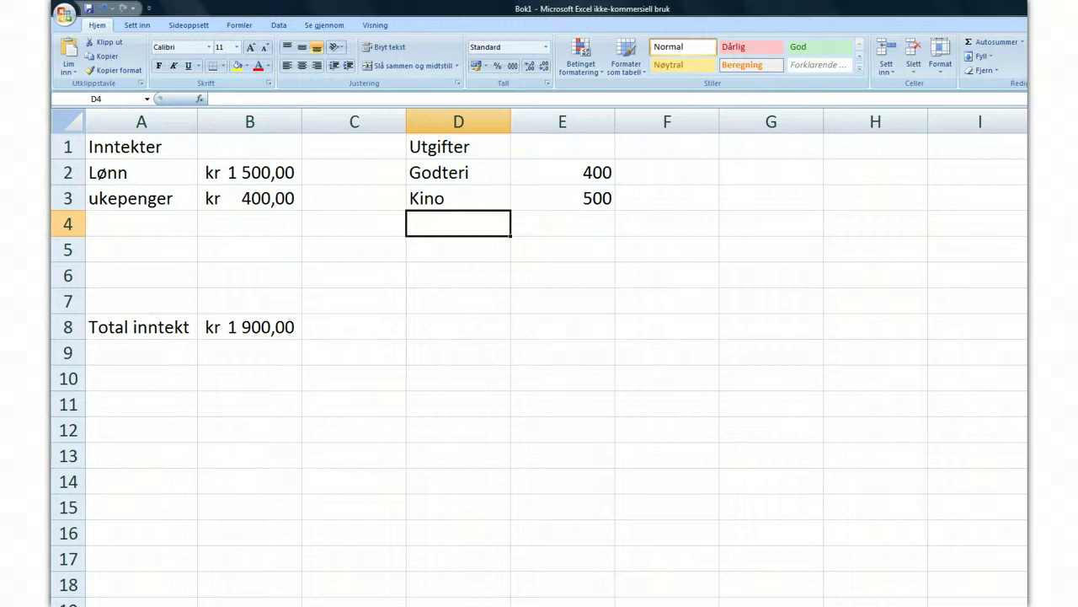
type("Klær")
key("Tab")
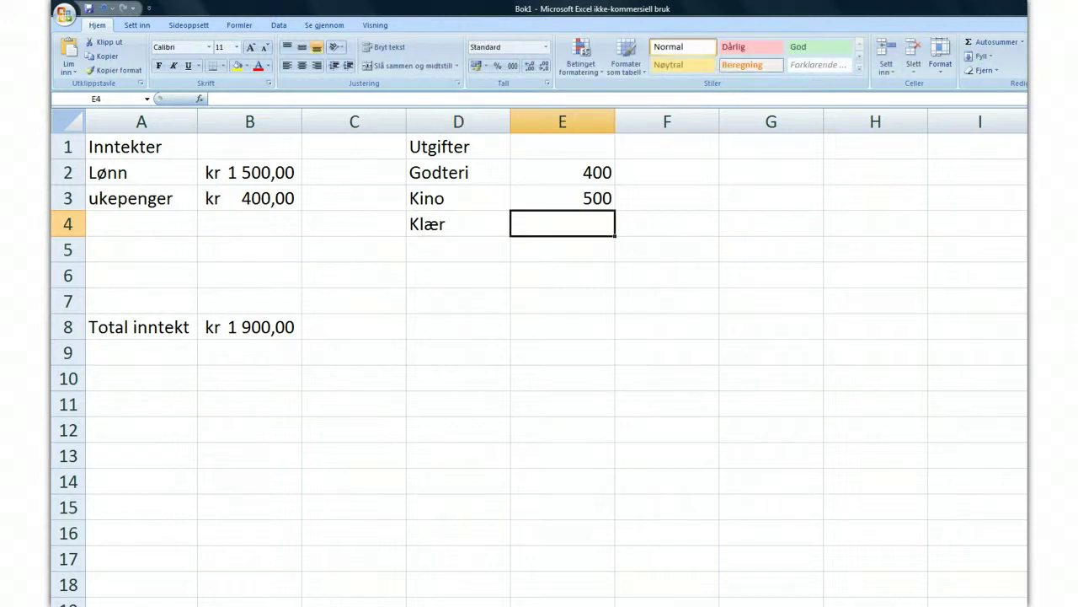
type("800")
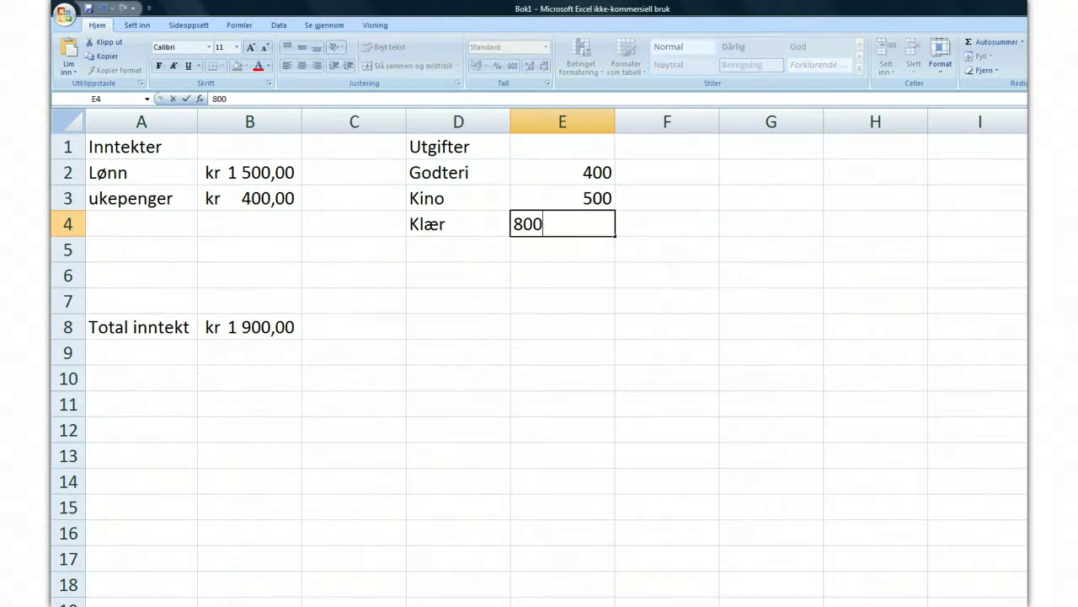
key("Left")
key("Down")
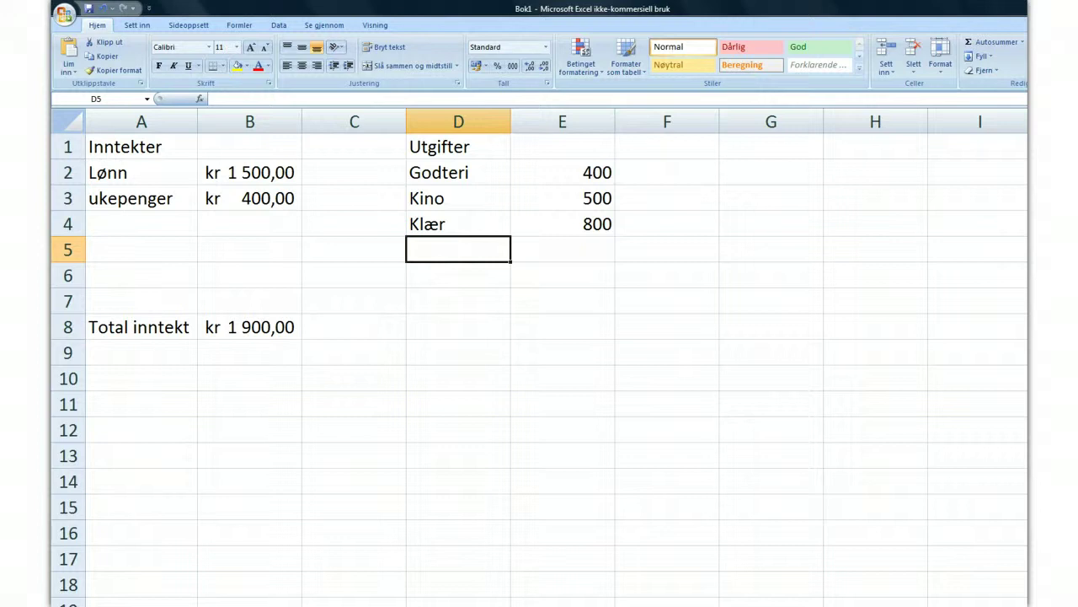
Add the expense row Blader with 150 in D5:E5.
type("Blader")
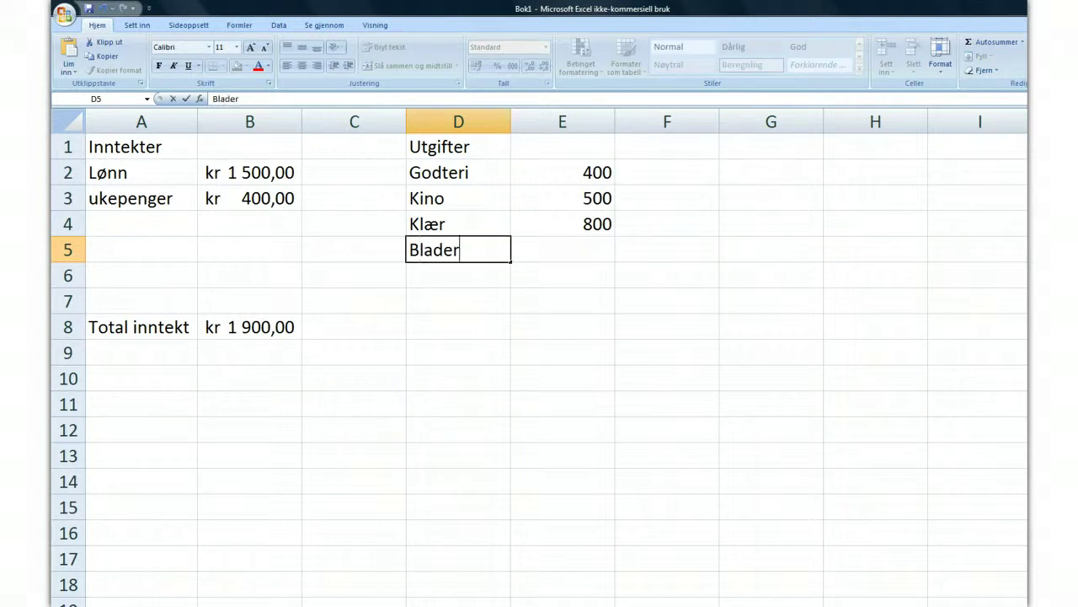
key("Tab")
type("150")
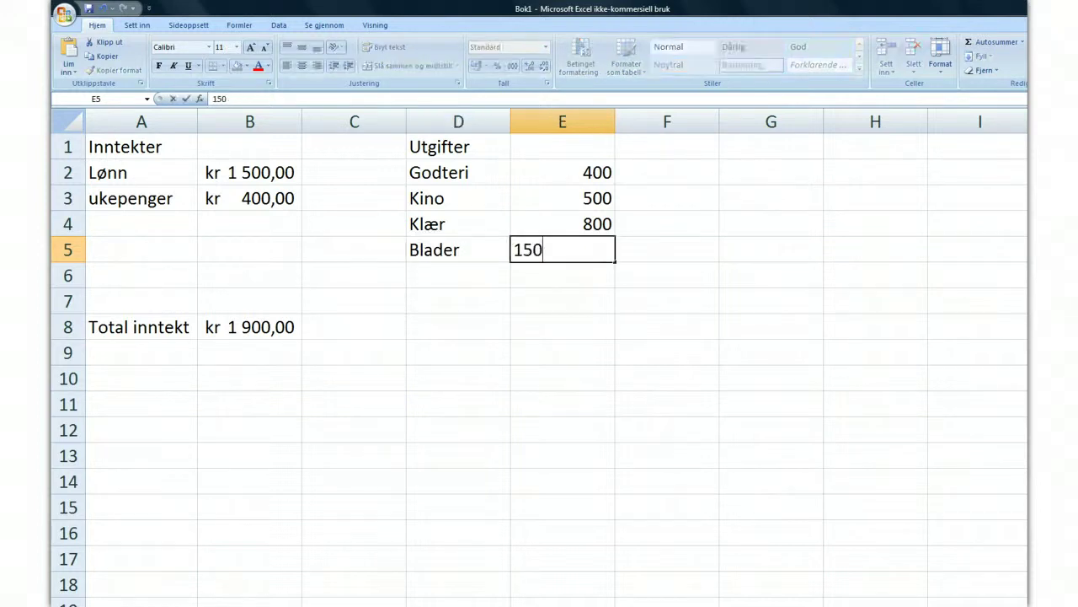
key("Left")
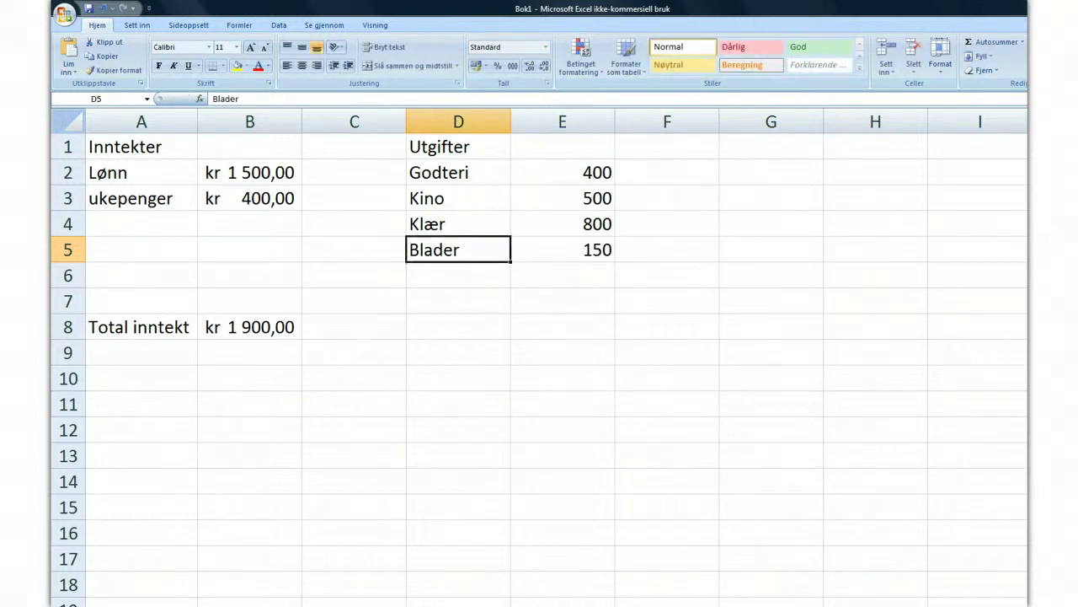
Add the expense row Andre utgifter with 300 in D6:E6 and autofit column D to the label.
key("Down")
type("Andre")
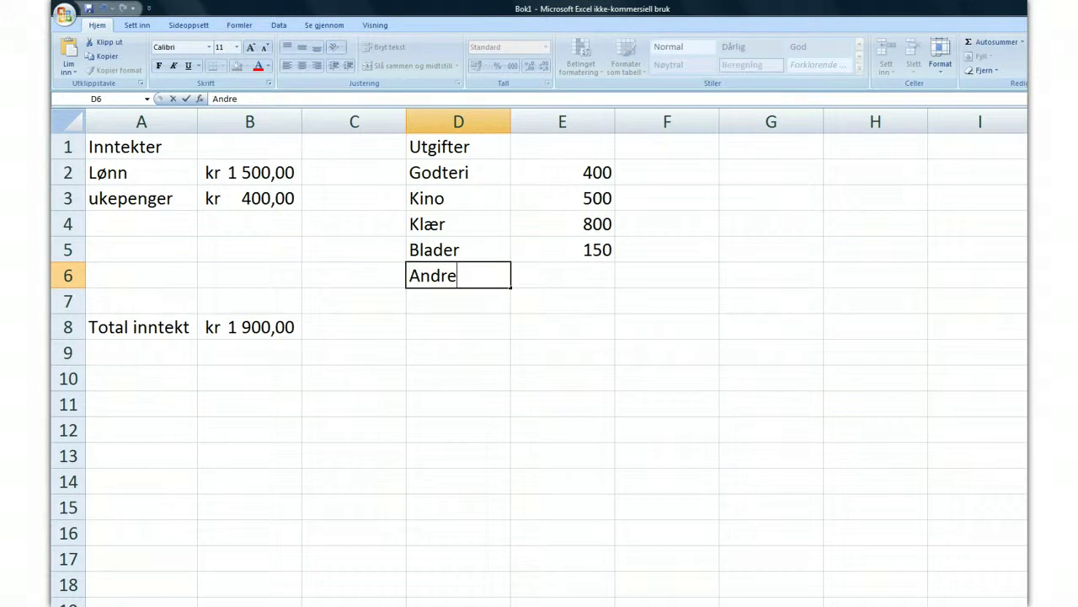
type(" utgifter")
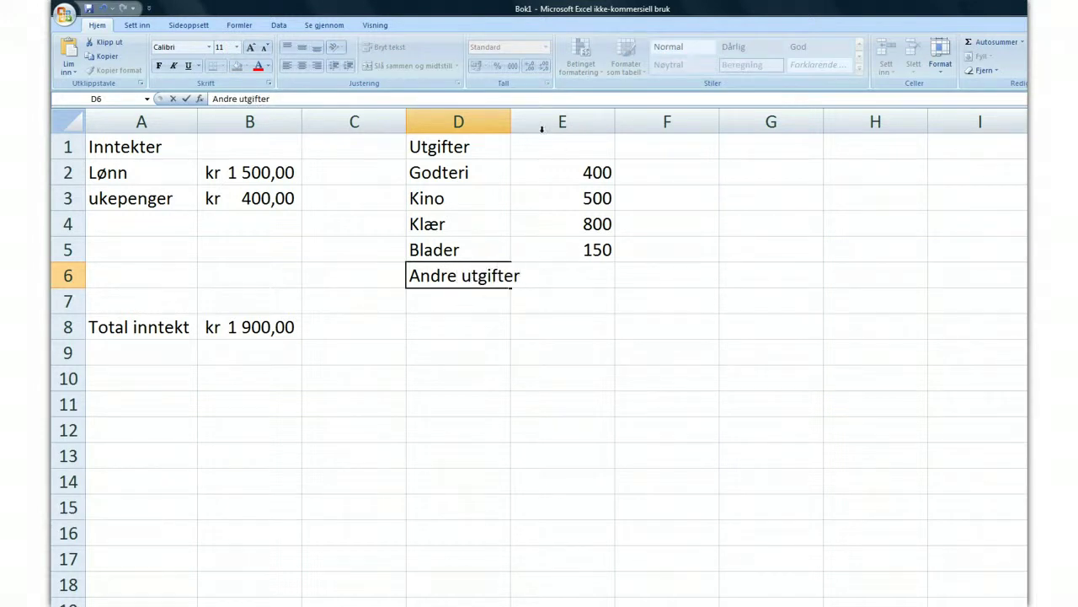
left_click(514, 121)
double_click(512, 122)
left_click(617, 276)
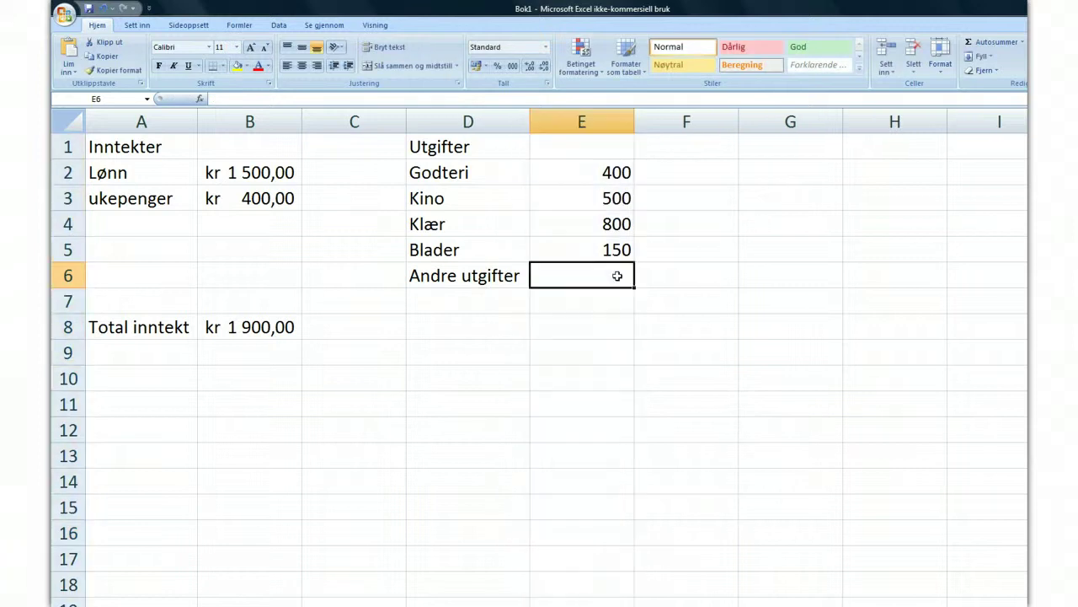
type("300")
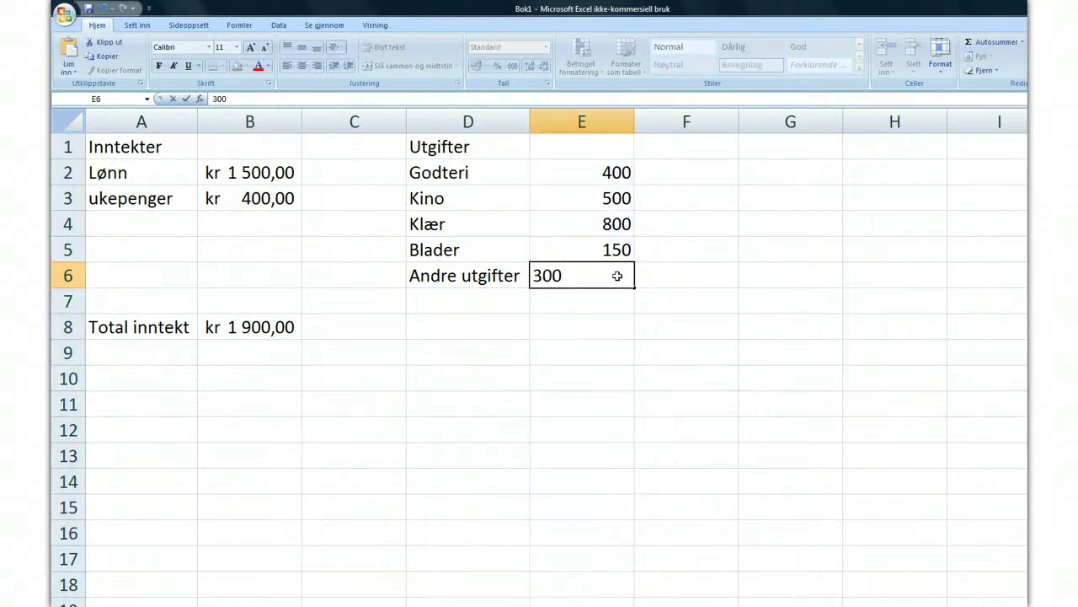
key("Return")
Enter the label Totale utgifter in D8 and total the expenses E2:E7 in E8 with AutoSum.
left_click(465, 327)
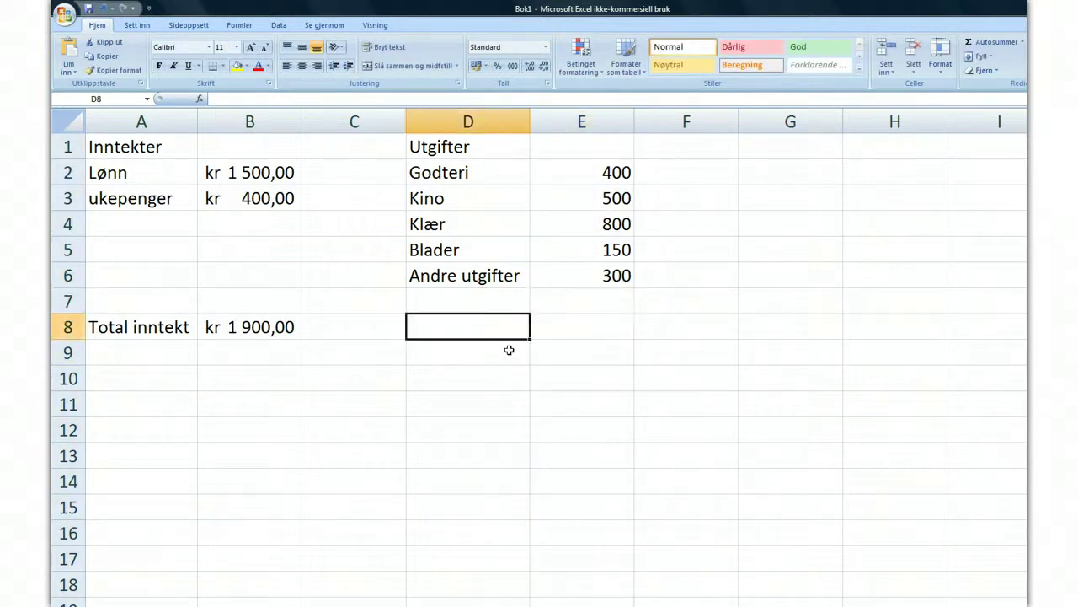
type("Total")
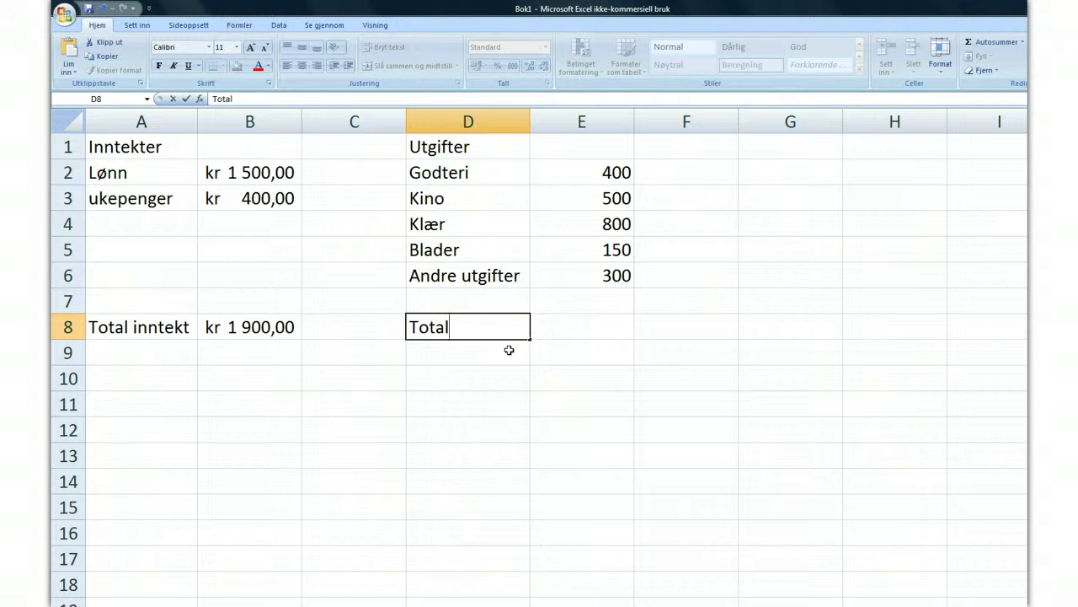
type("e utgifter")
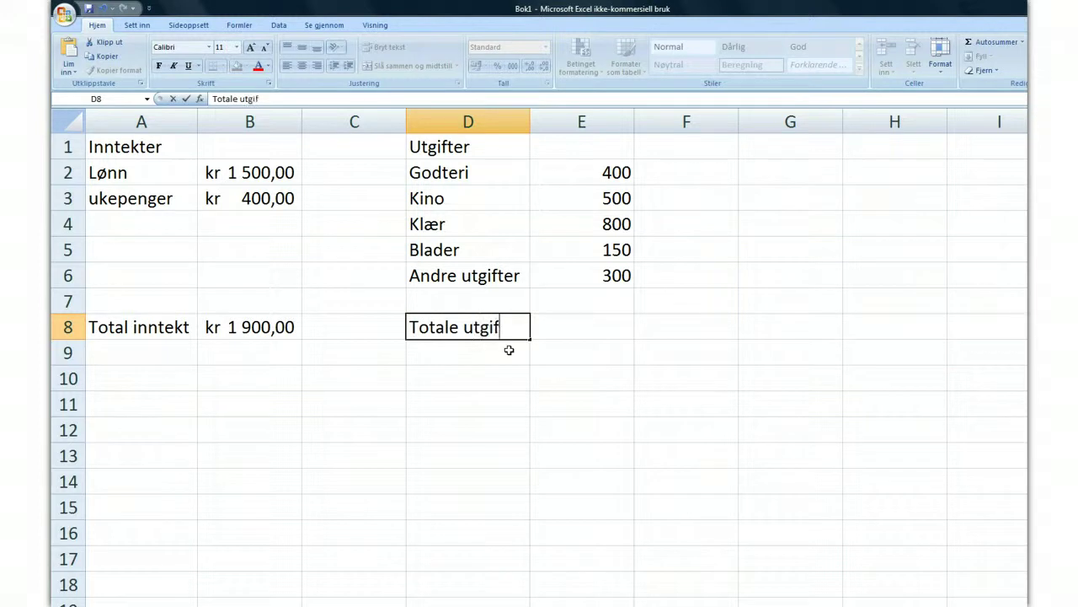
left_click(598, 325)
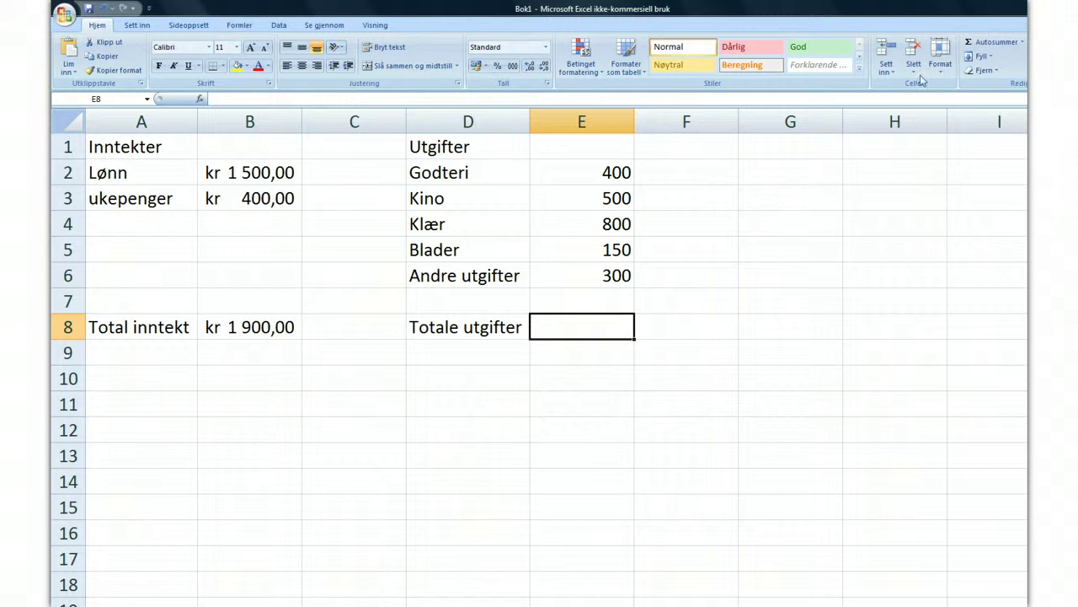
left_click(996, 43)
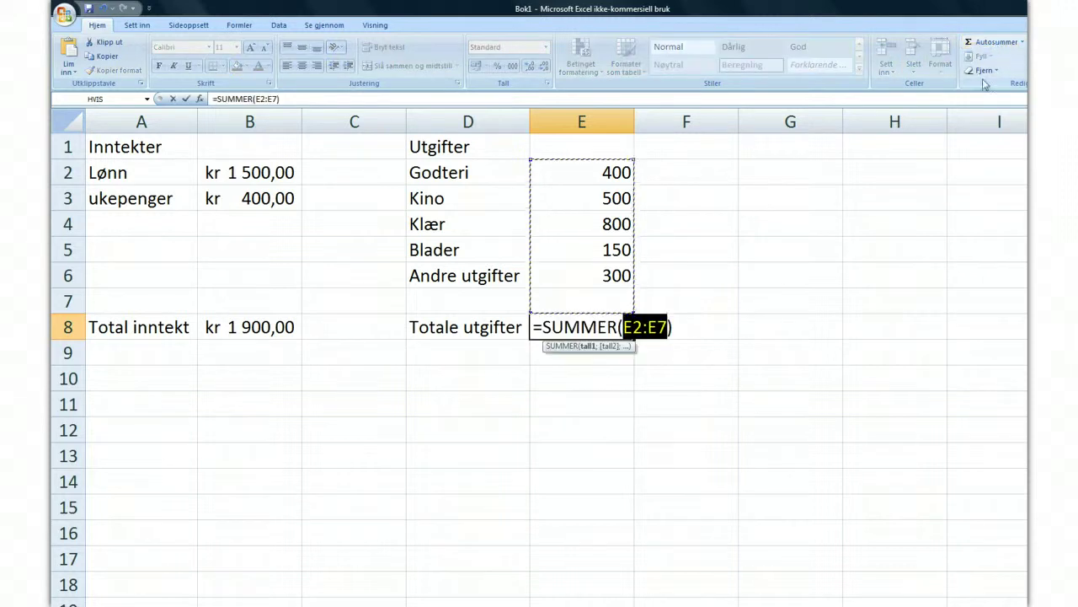
key("Return")
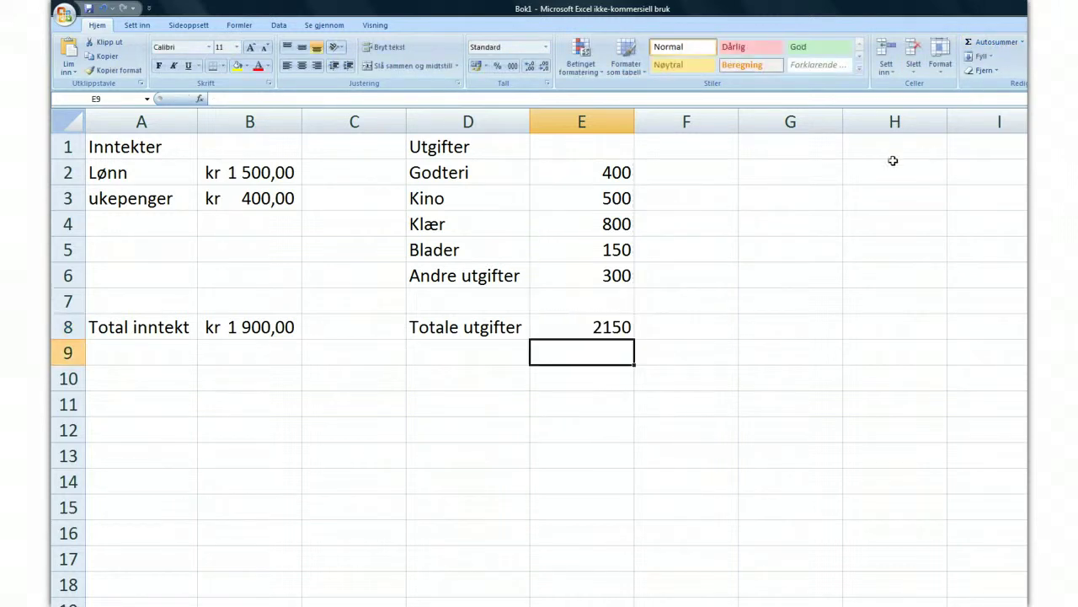
Format the expense cells E1:E8 with the Regnskap number format.
left_click_drag(603, 142, 607, 330)
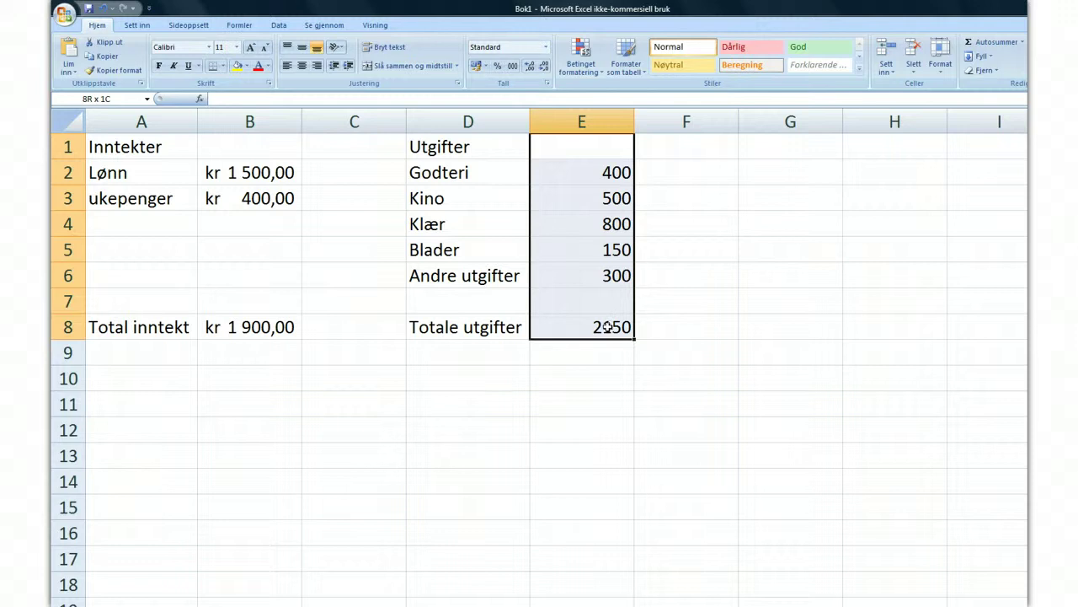
left_click(545, 47)
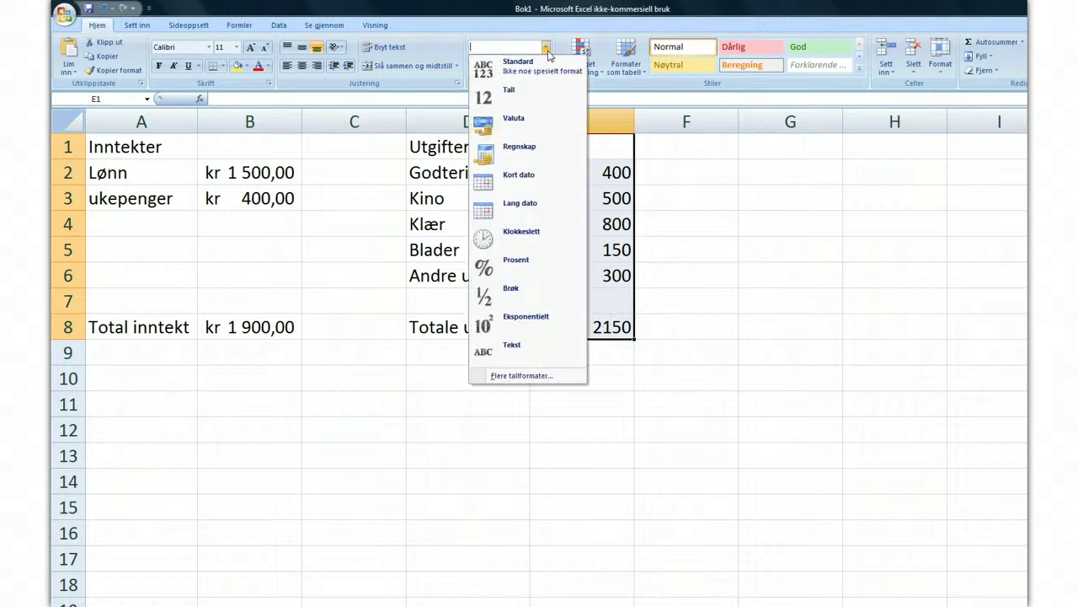
left_click(544, 156)
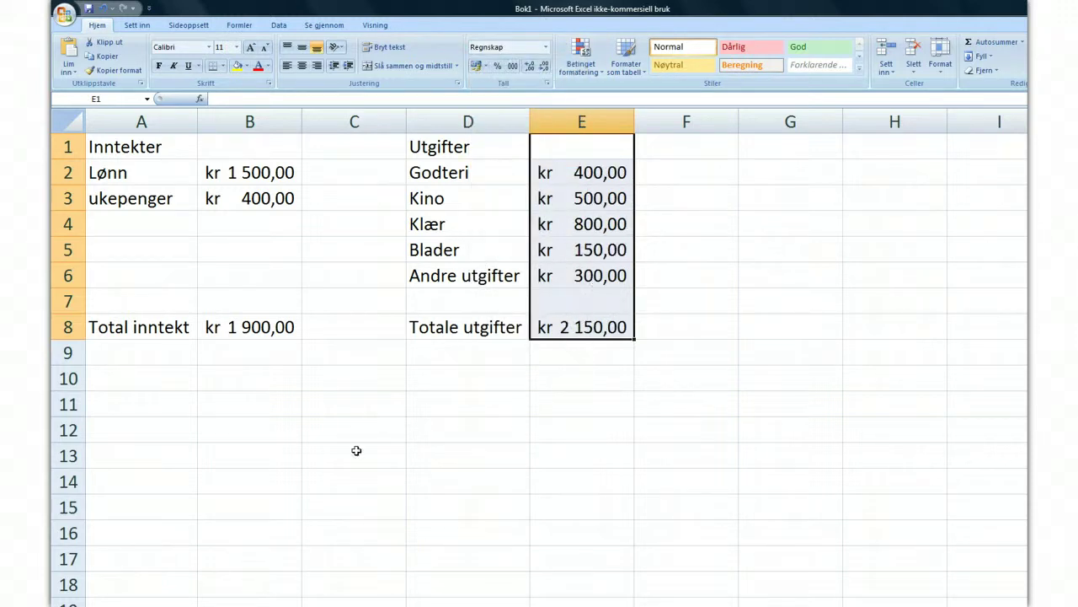
Enter the label Balanse in A11 and the formula =B8-E8 in B11 to subtract total expenses from total income.
left_click(141, 404)
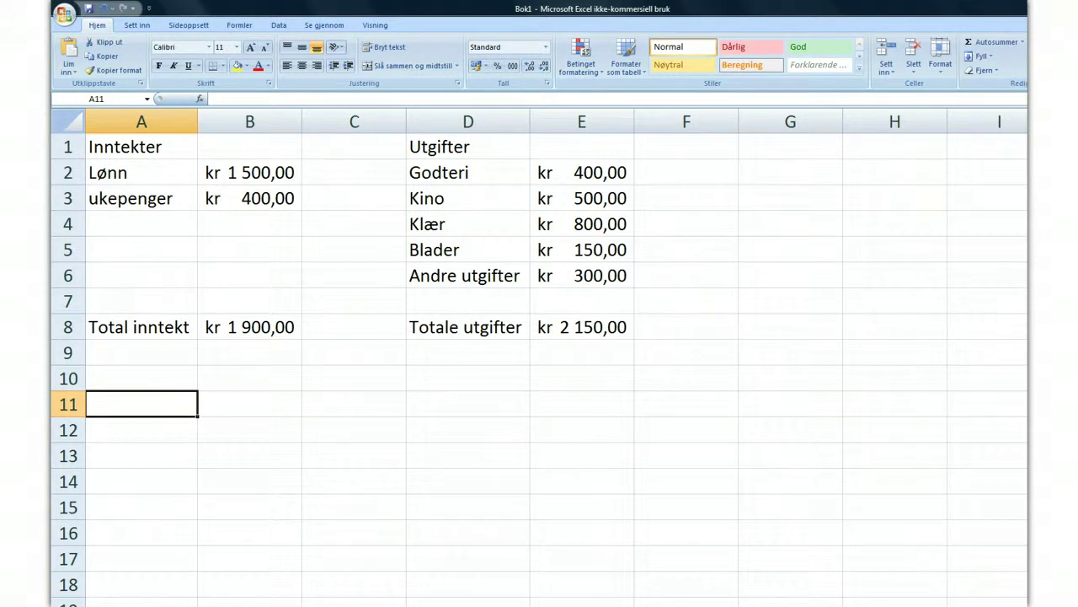
type("Bal")
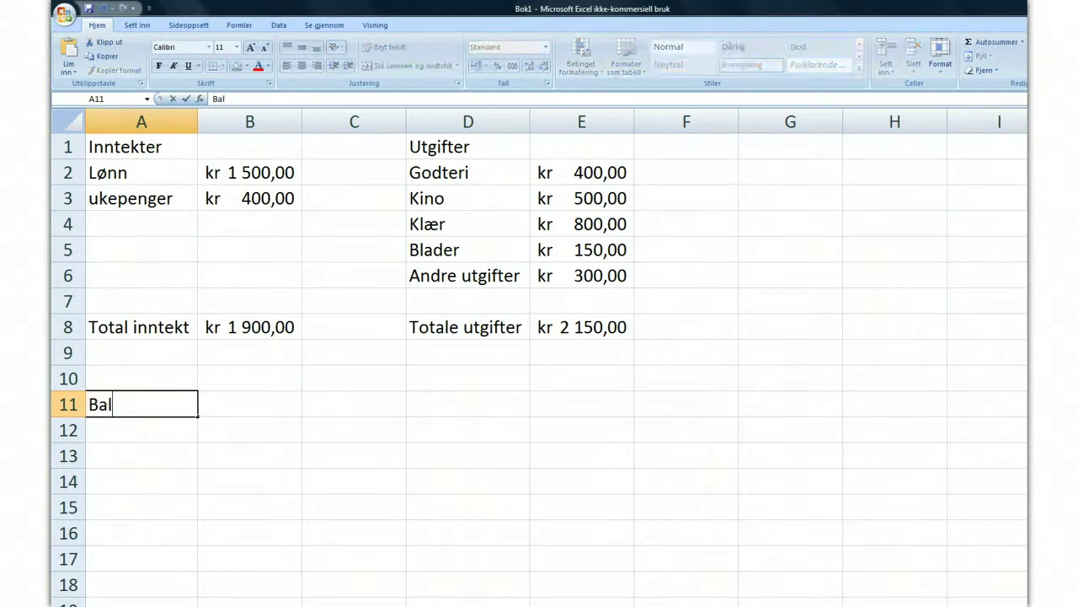
type("anse")
left_click(247, 400)
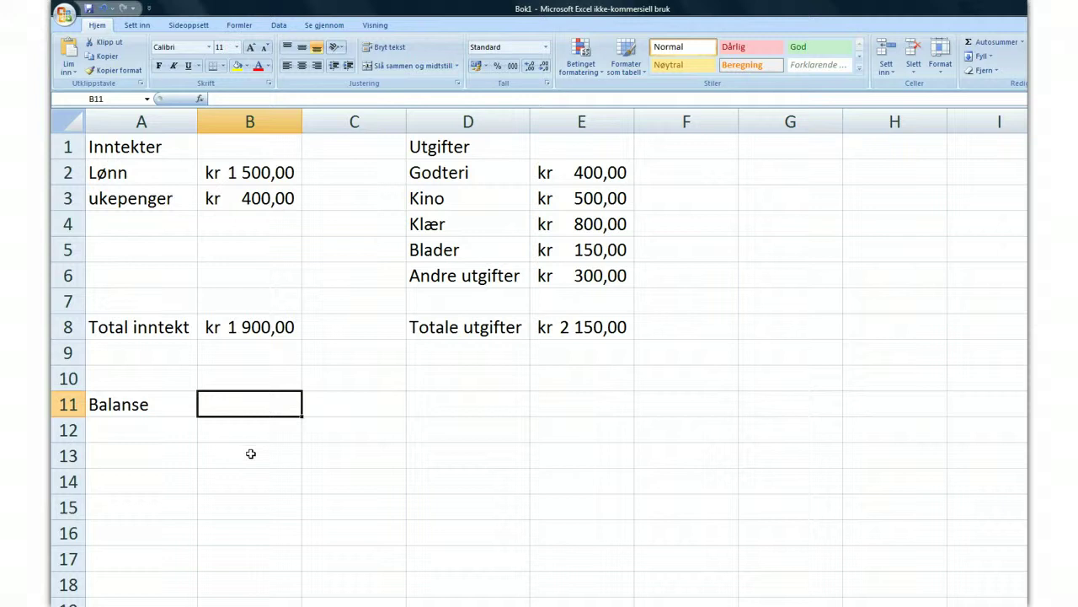
type("=")
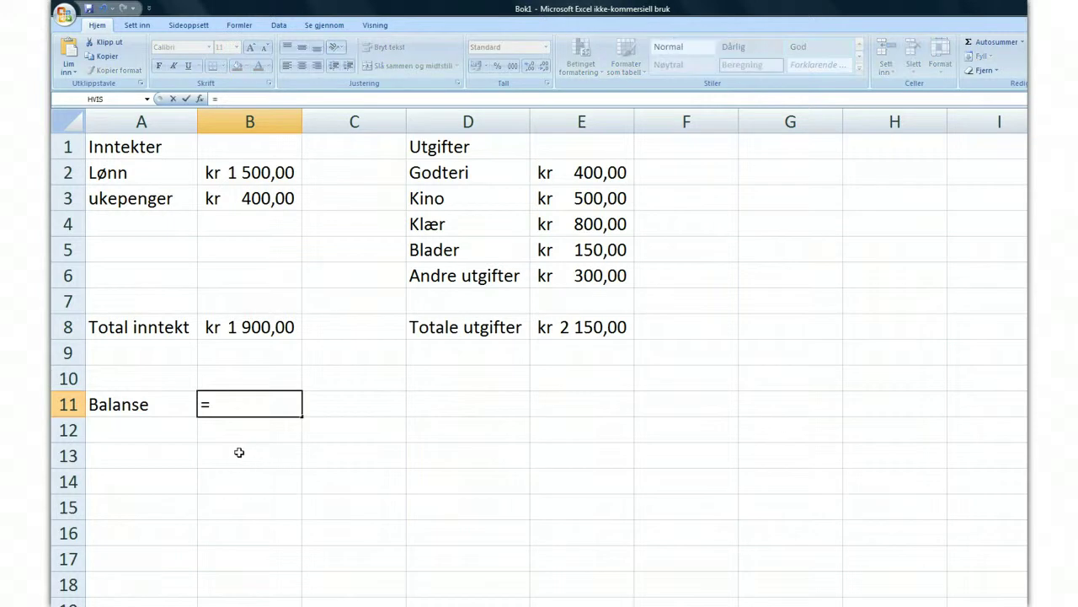
left_click(253, 327)
type("-")
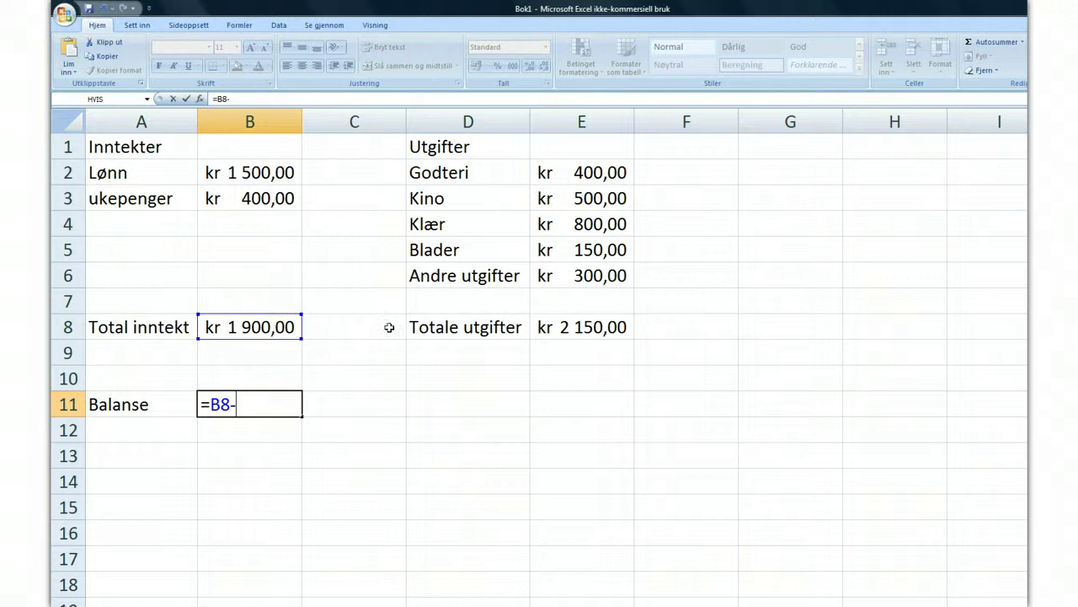
left_click(589, 333)
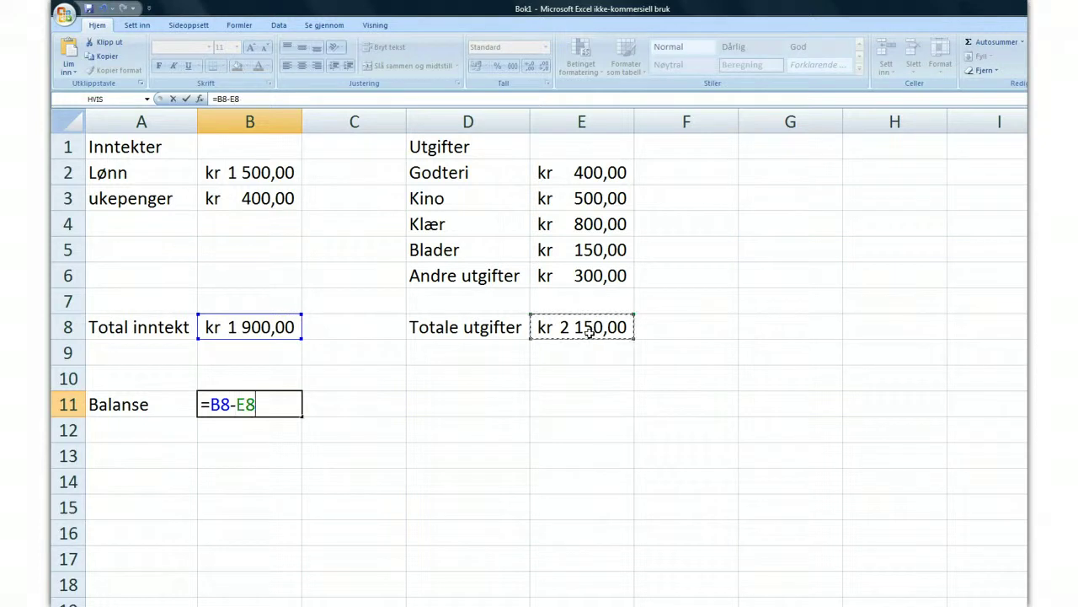
key("Return")
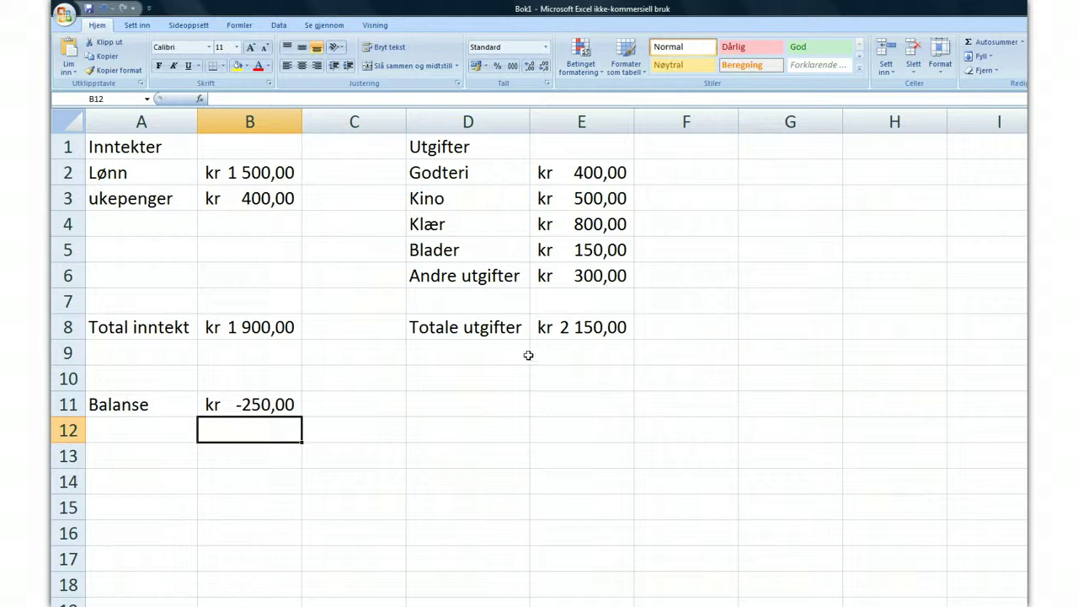
Change the Andre utgifter amount in E6 to 200 and the Klær amount in E4 to 700.
left_click(596, 279)
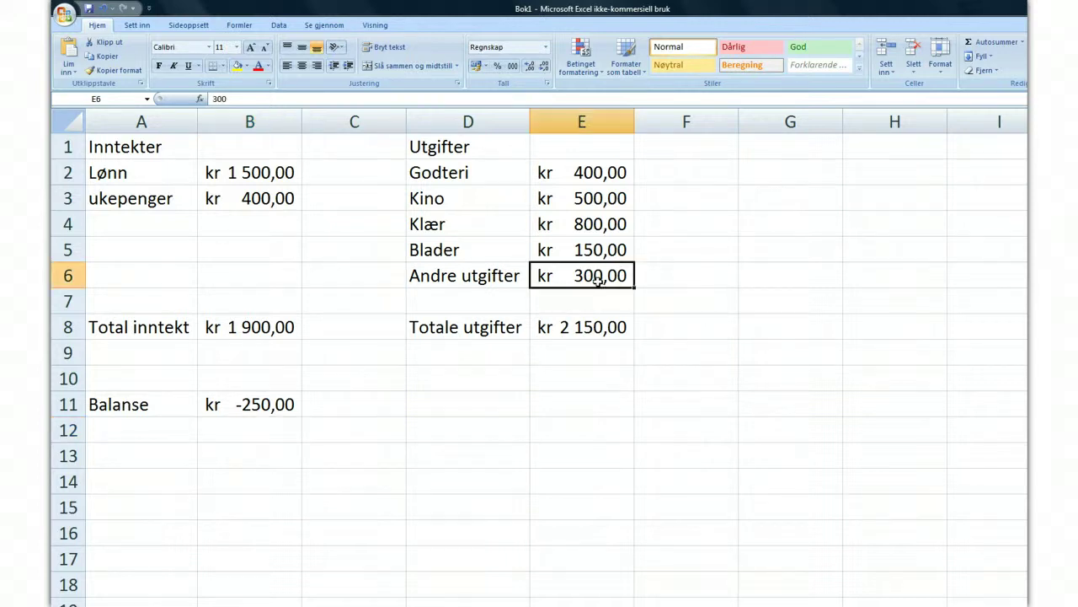
type("200")
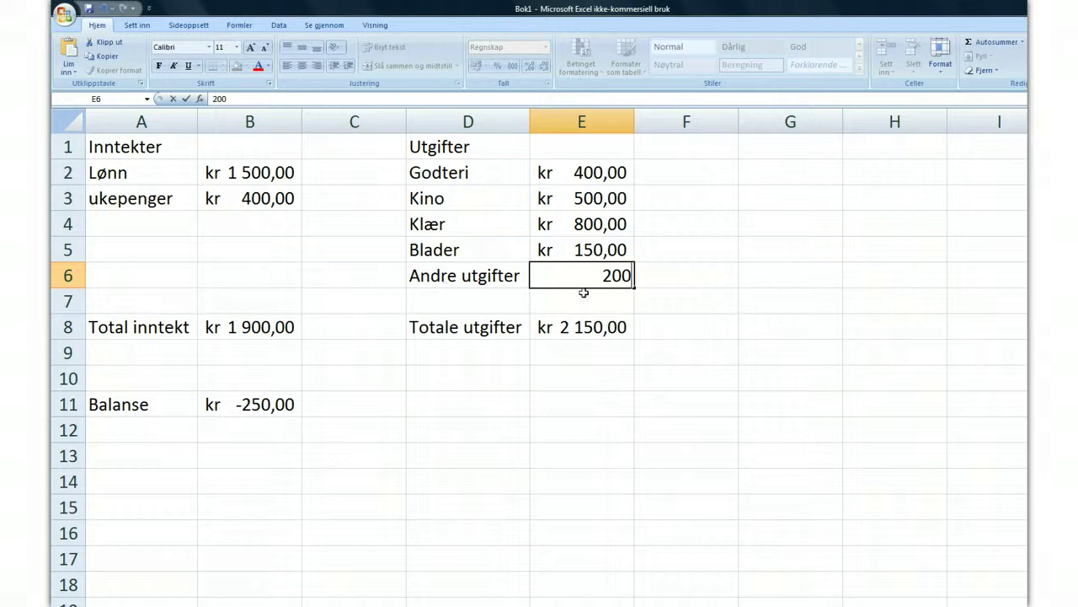
key("Return")
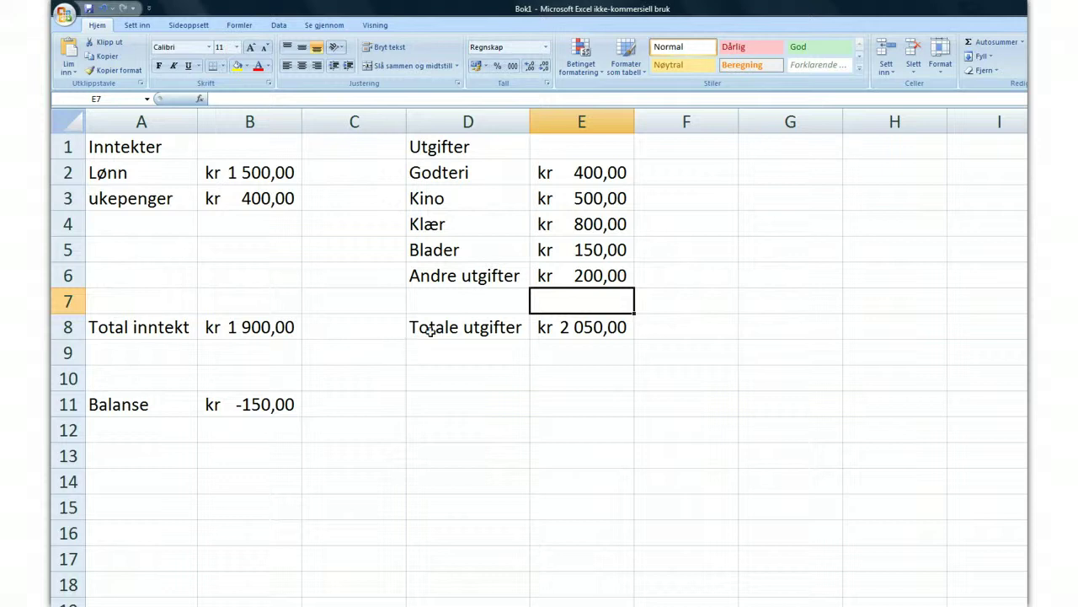
left_click(603, 225)
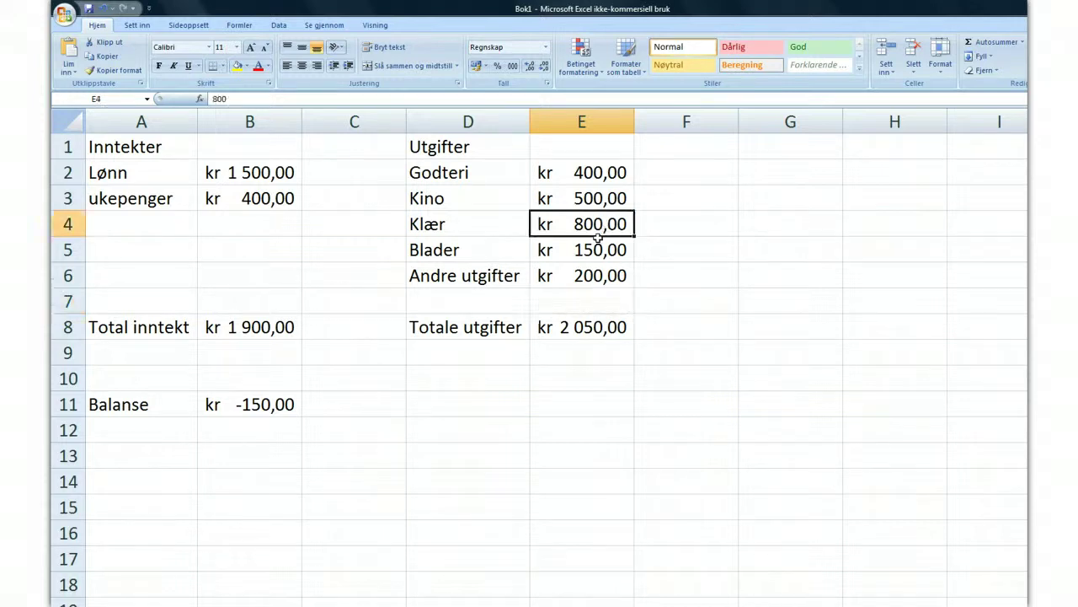
type("700")
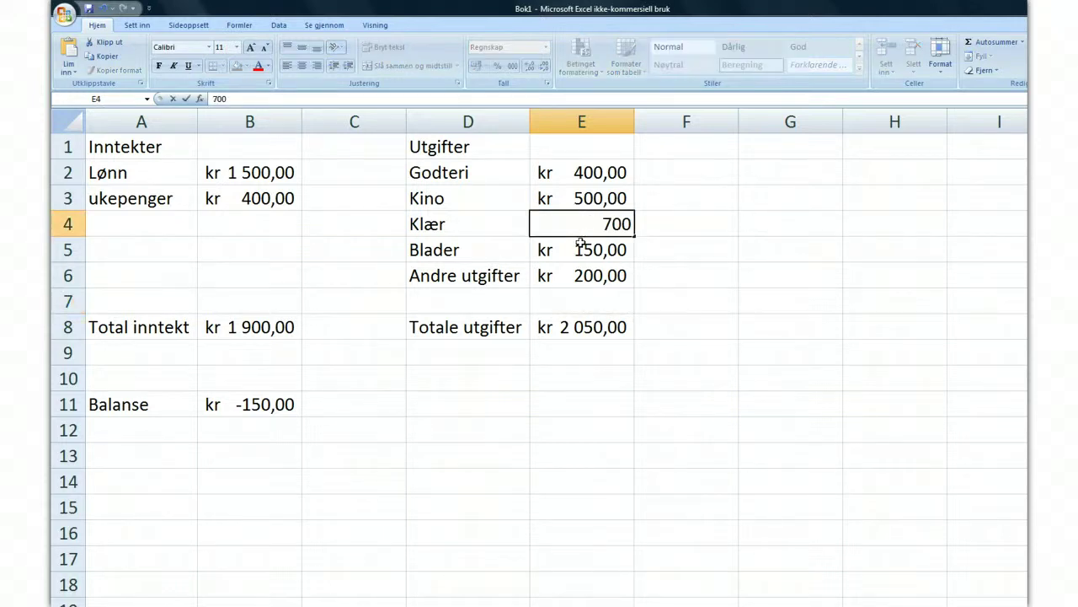
key("Return")
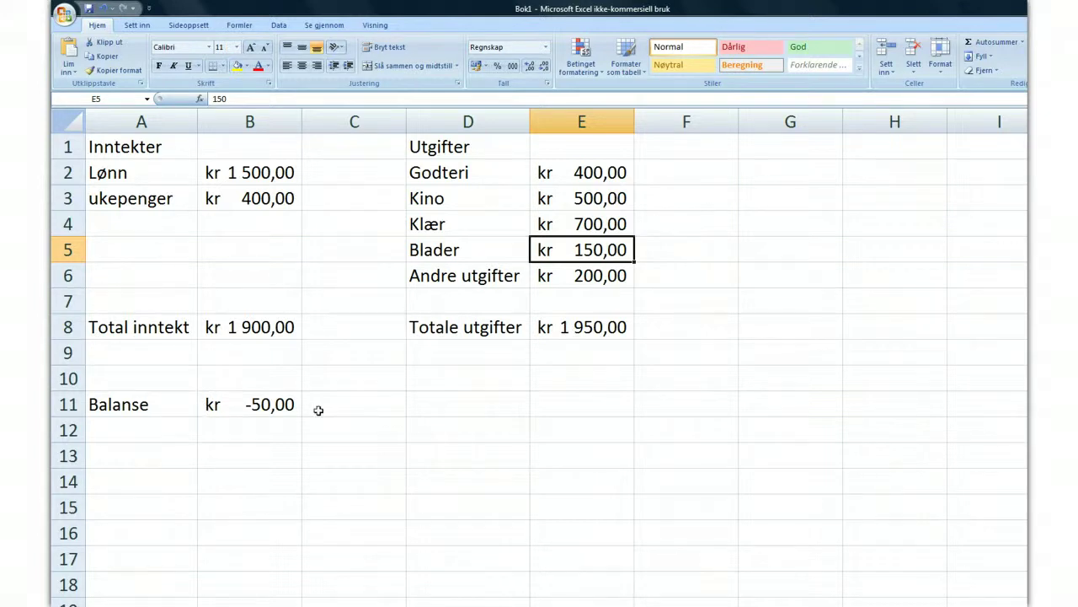
Change the Godteri amount in E2 to 350.
left_click(589, 178)
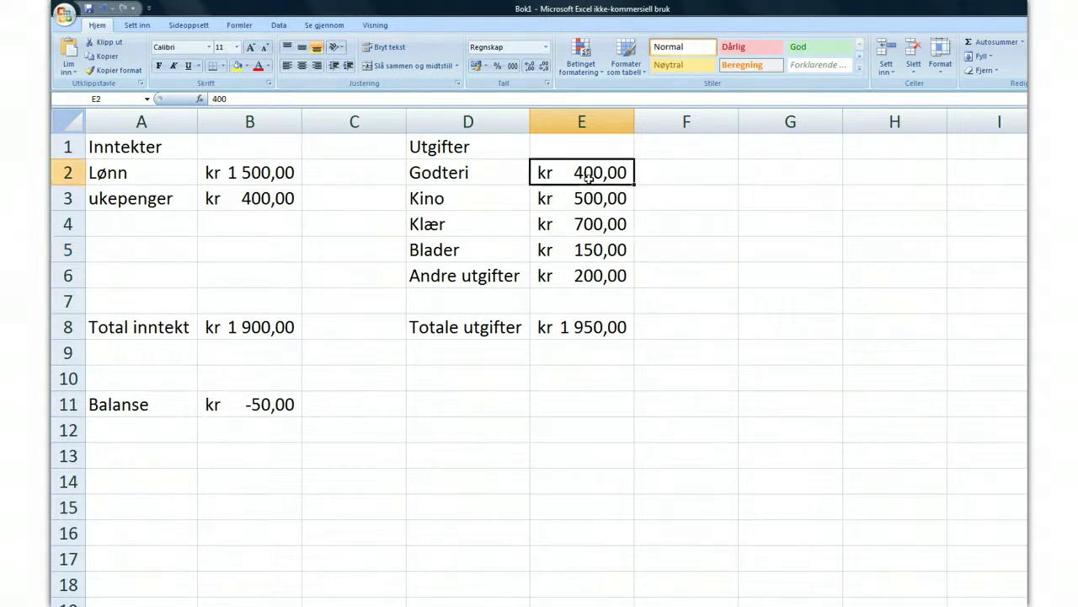
type("350")
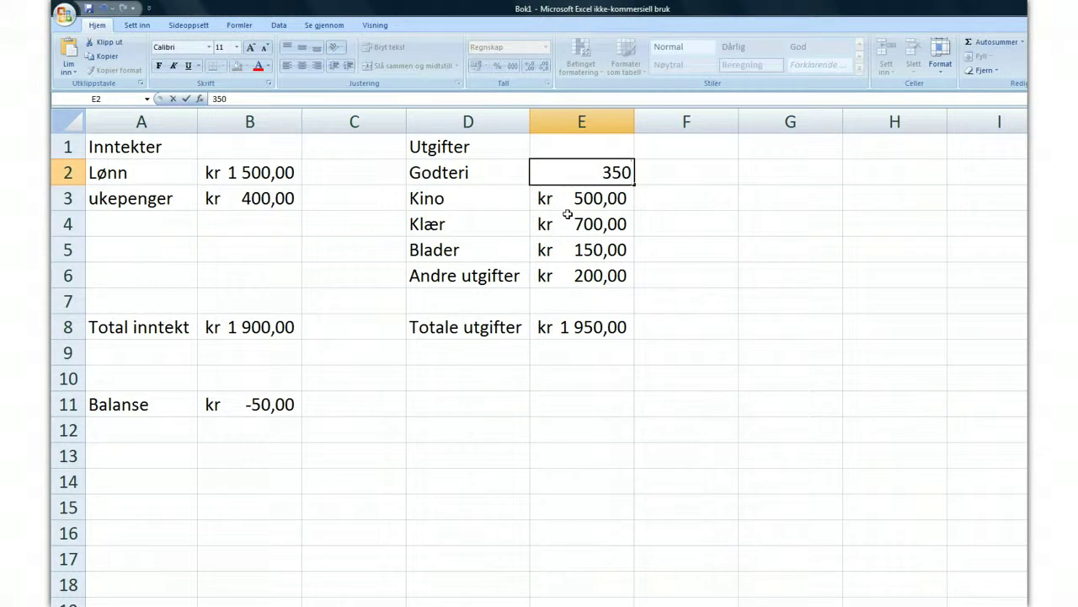
key("Return")
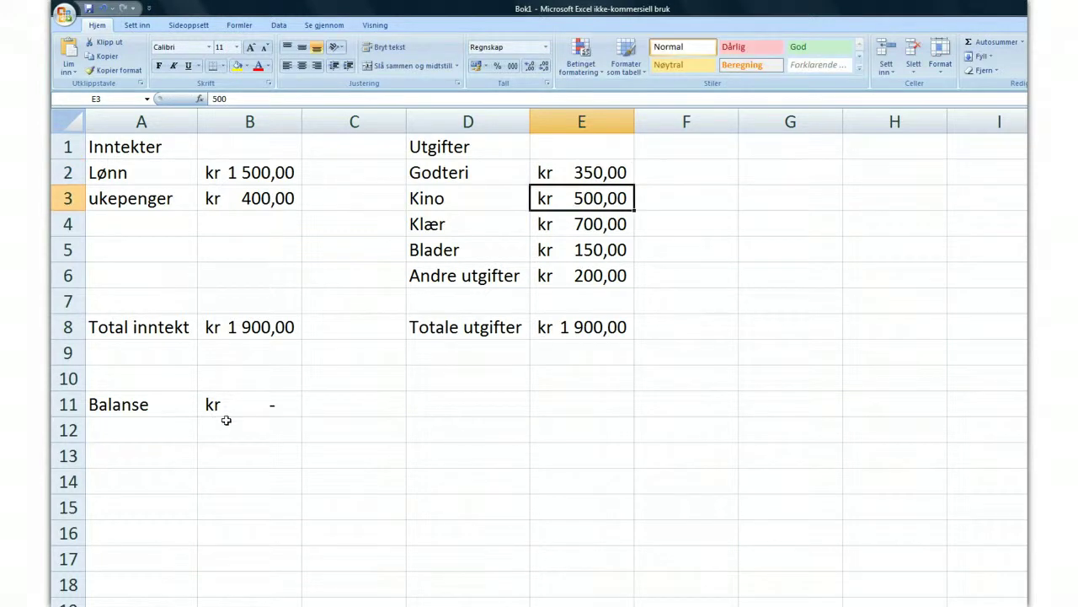